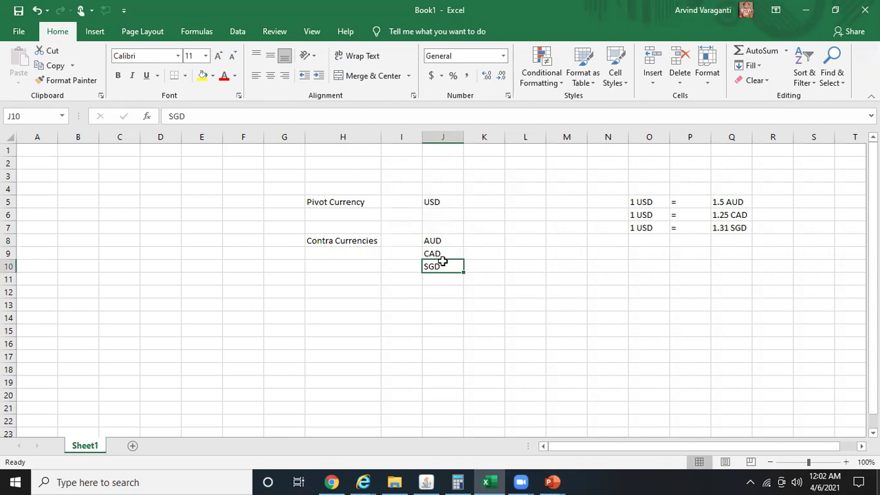
Step: Review the pivot currency, the three contra currencies and the USD to AUD rate on the sheet
left_click(444, 254)
left_click(453, 237)
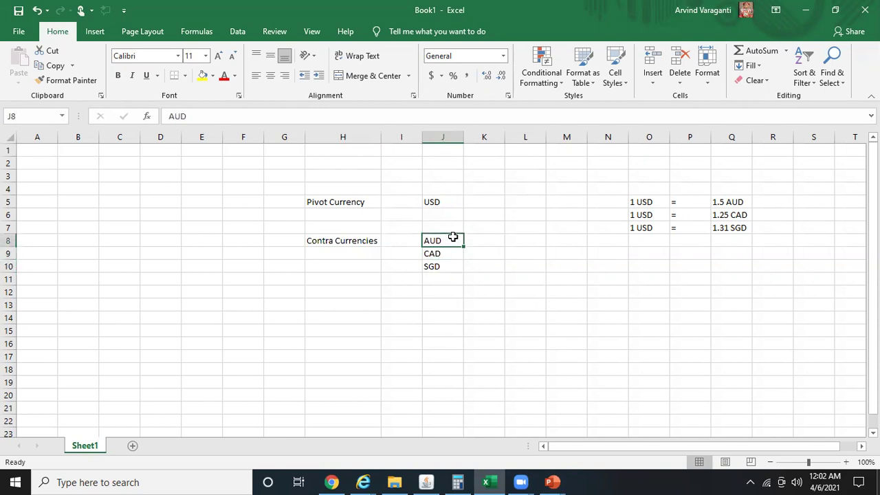
left_click(446, 203)
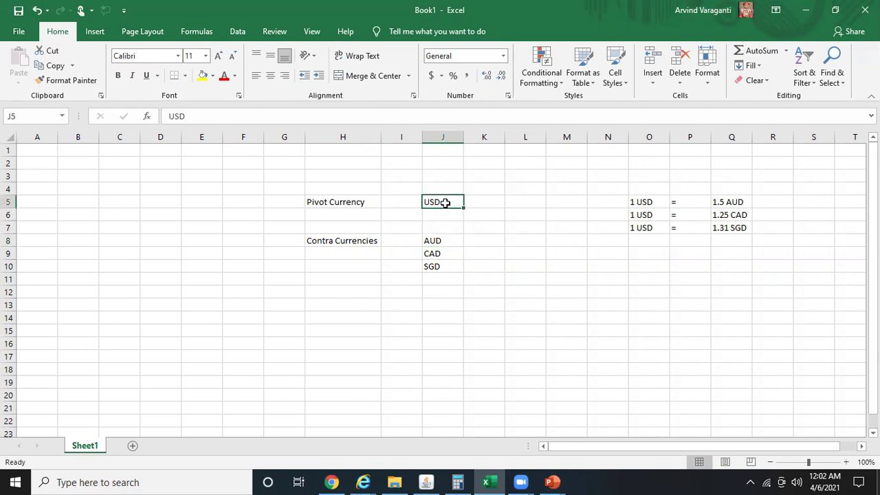
left_click(439, 240)
left_click(438, 255)
left_click(444, 266)
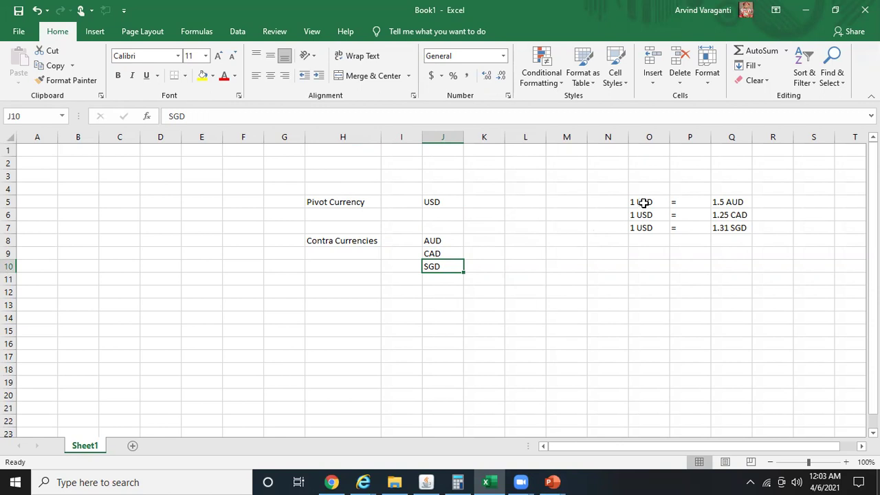
left_click(643, 202)
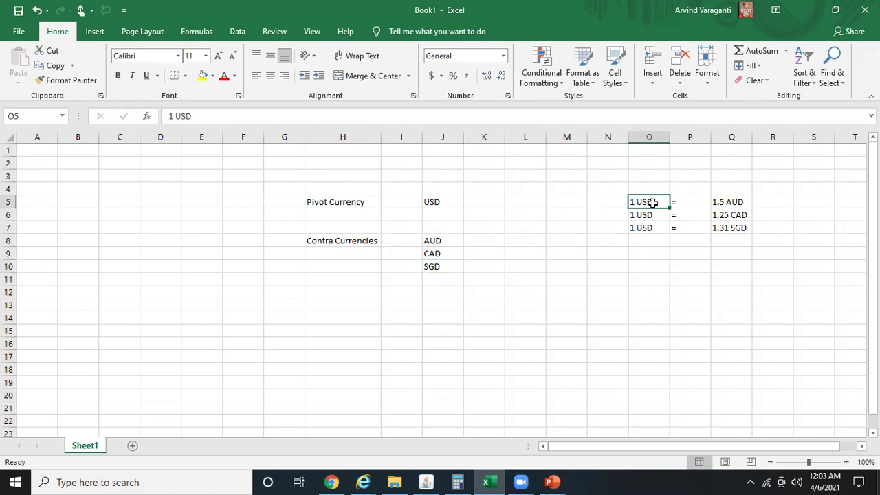
left_click(733, 204)
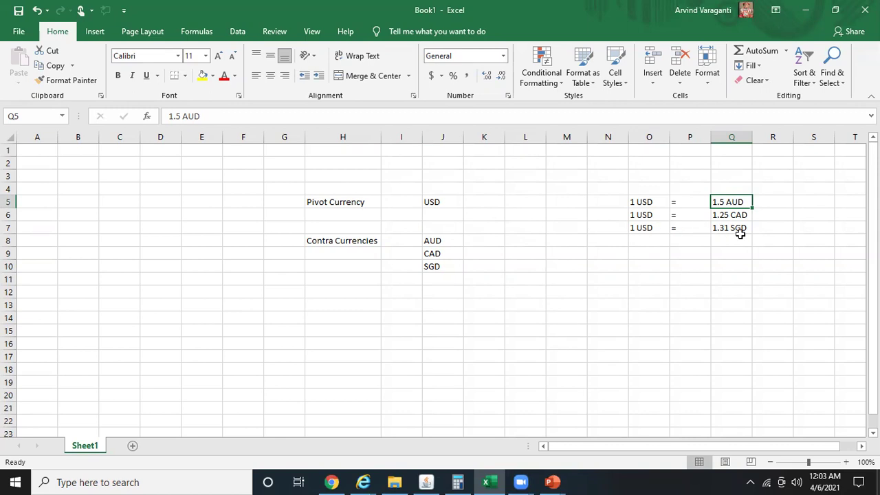
left_click(298, 185)
left_click_drag(297, 215, 493, 289)
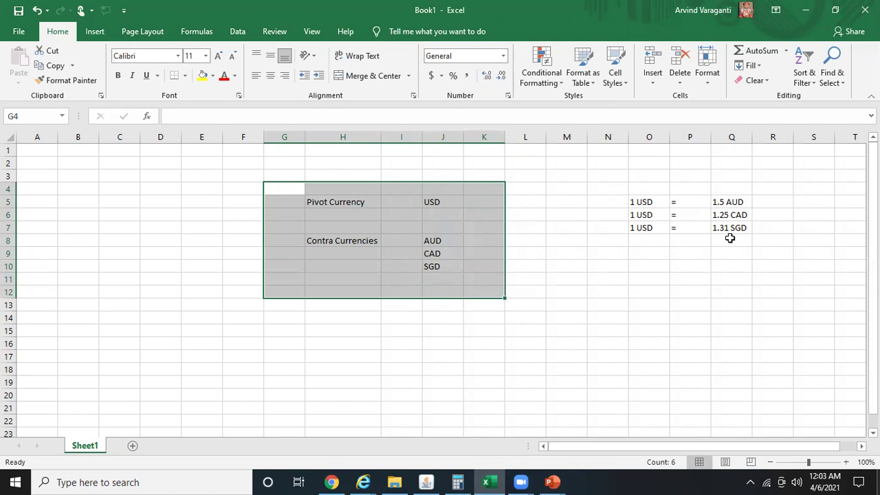
Step: Examine the AUD, CAD and SGD rates per 1 USD in rows 5 to 7
left_click(744, 202)
left_click(745, 216)
left_click(745, 228)
left_click(735, 201)
left_click(737, 227)
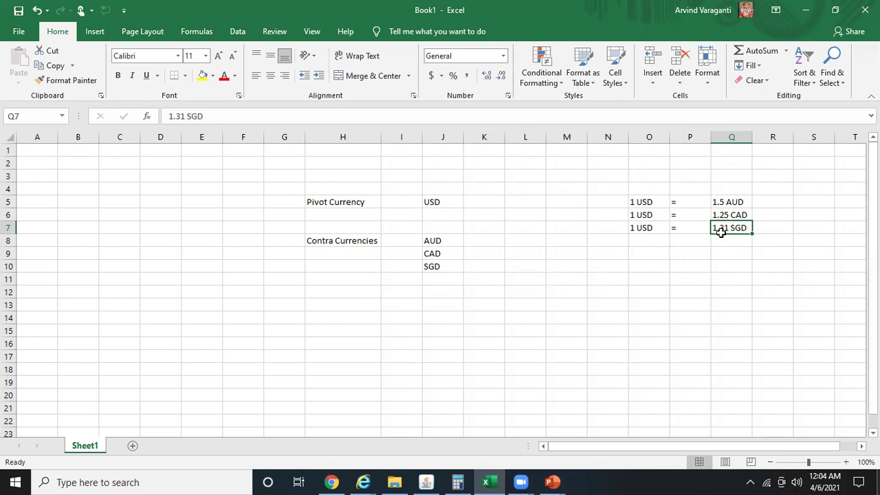
left_click(742, 203)
left_click(744, 213)
left_click(744, 229)
left_click(744, 202)
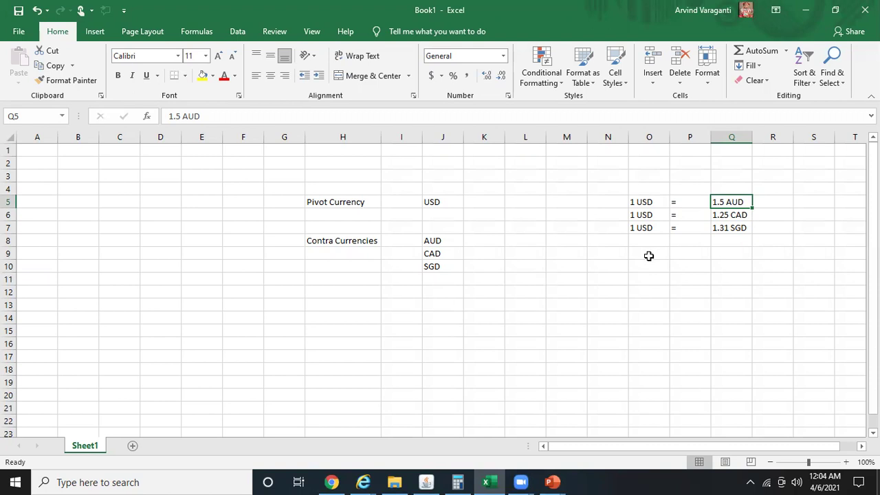
left_click(641, 202)
left_click(715, 204)
left_click(651, 215)
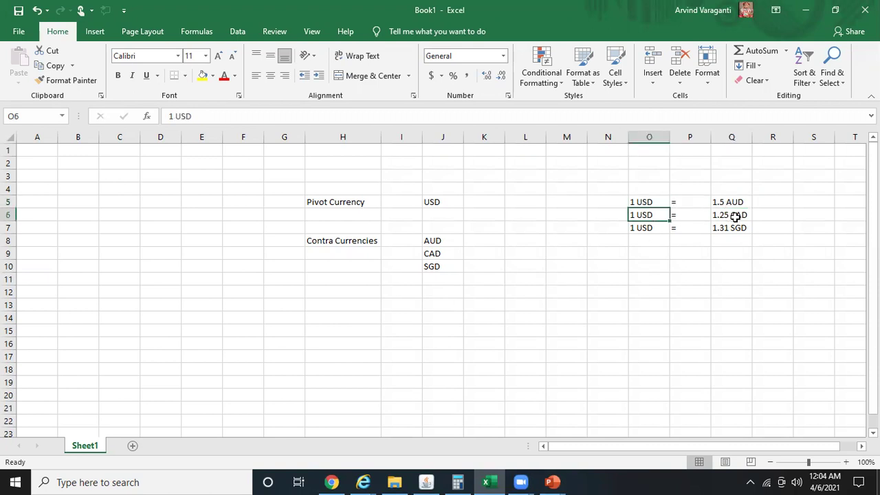
left_click(735, 217)
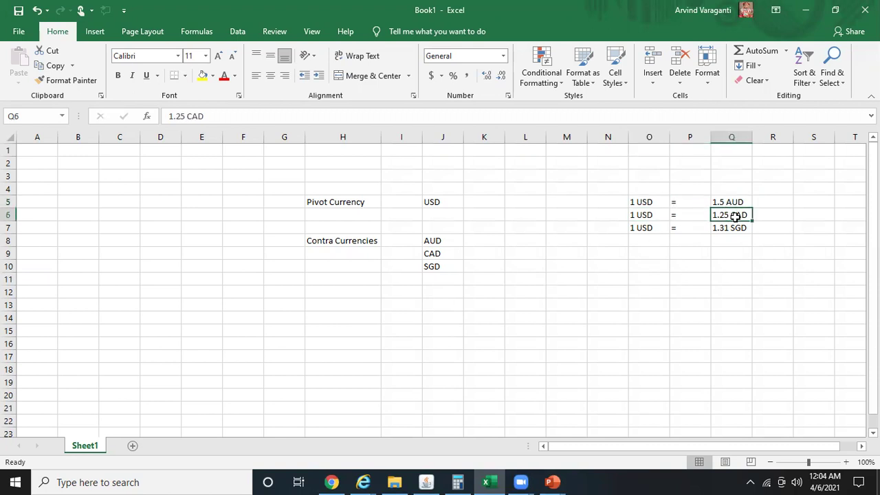
Step: Enter the relation 1 USD = 1.5 AUD as text across cells O10 to Q10
left_click(643, 264)
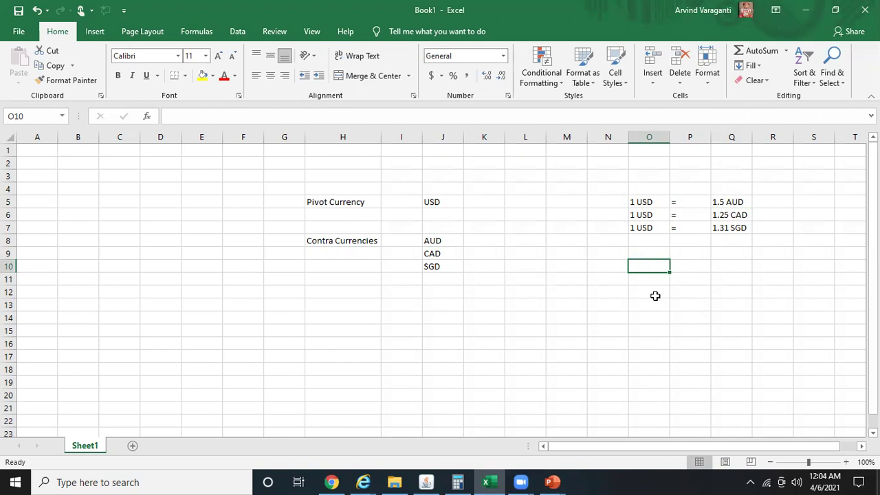
type("1 USD")
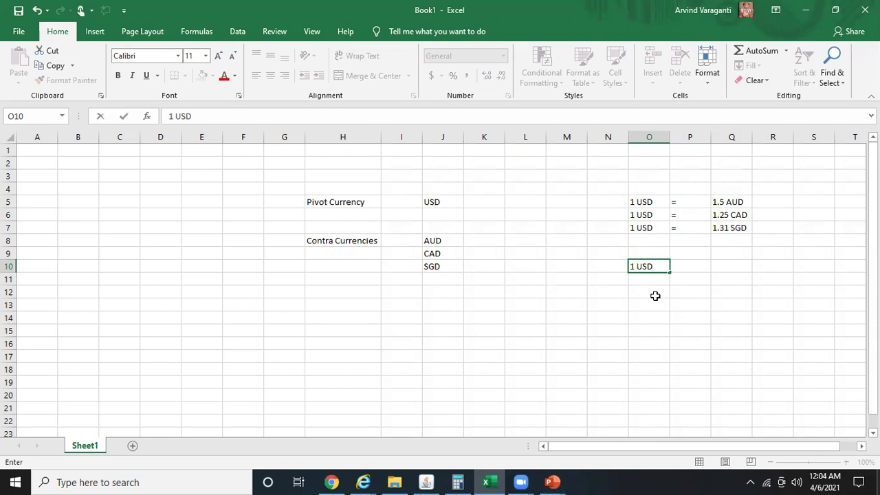
key("Tab")
type("=")
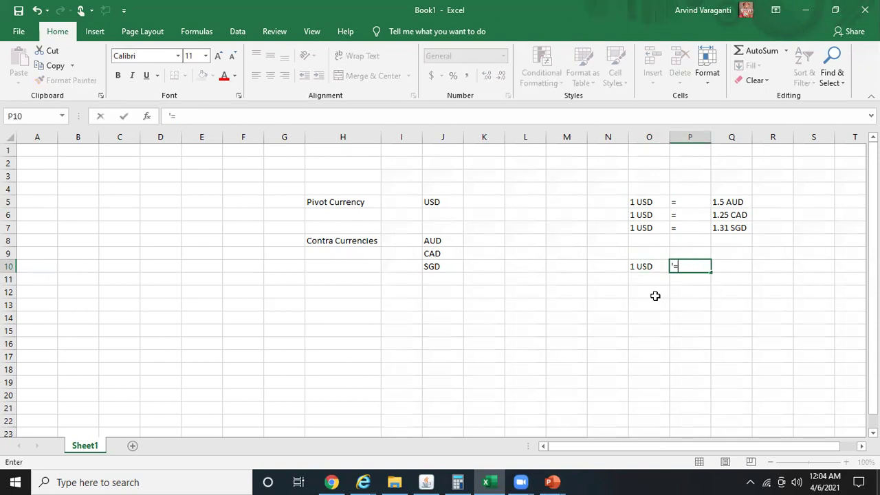
key("Tab")
type("1.5 AUD")
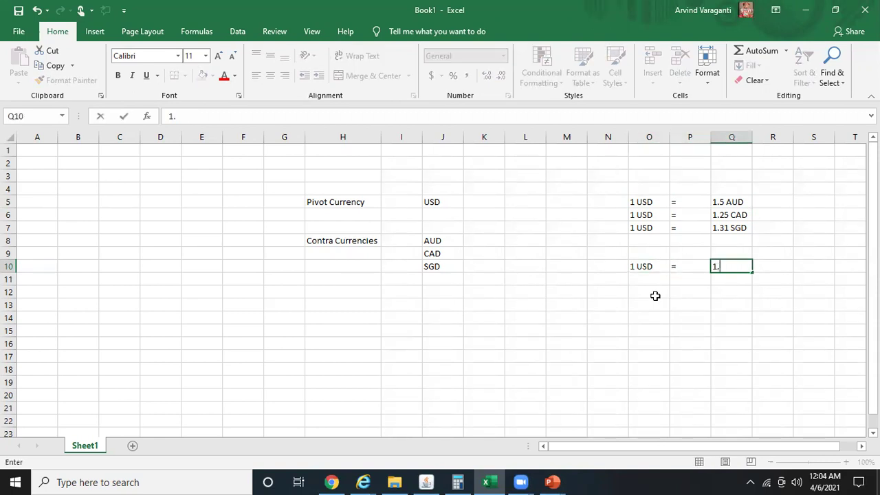
key("Return")
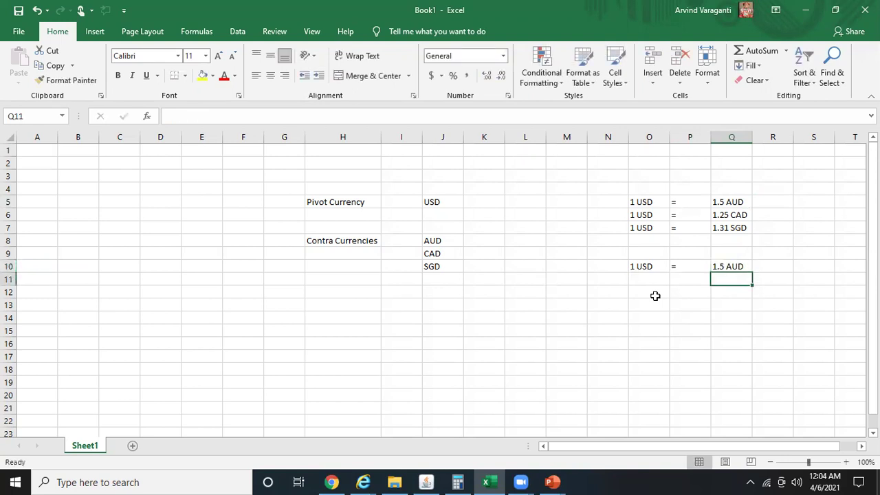
Step: Enter 1 USD = 1.25 CAD across O11 to Q11, copying the equals sign from the row above
key("Left")
key("Left")
type("1 USD")
key("Tab")
key("Up")
key("ctrl+c")
key("Down")
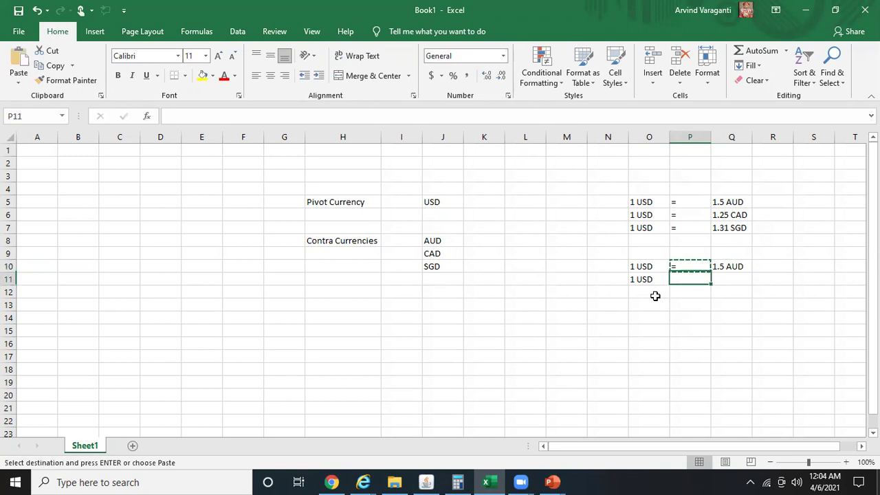
key("ctrl+v")
key("Tab")
type("1.25 CAD")
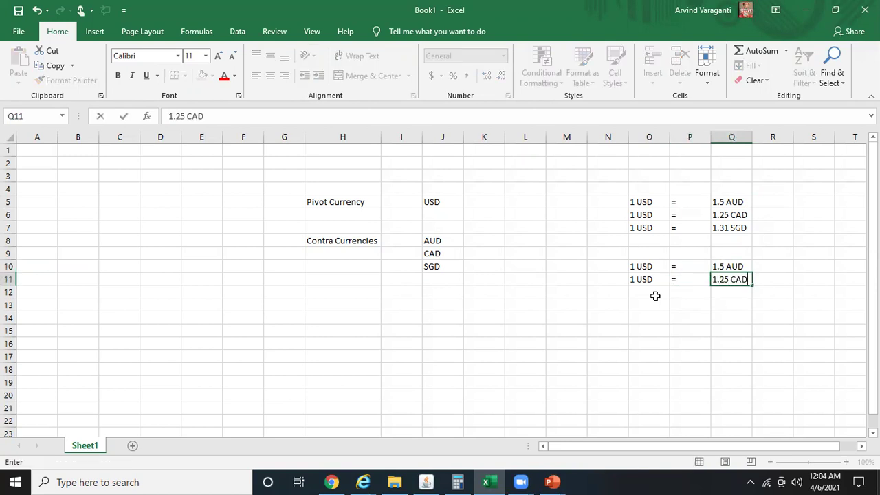
key("Return")
Step: Replace the entry in O11 with 1.5 AUD
key("Left")
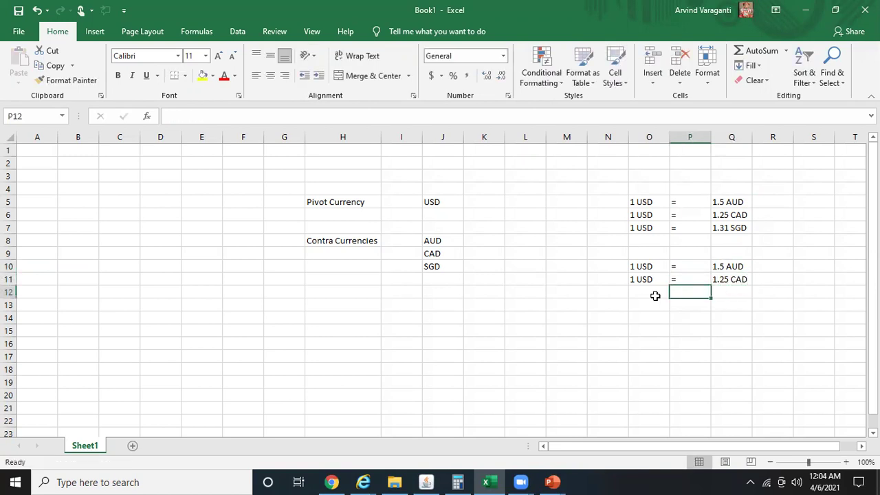
key("Up")
key("Left")
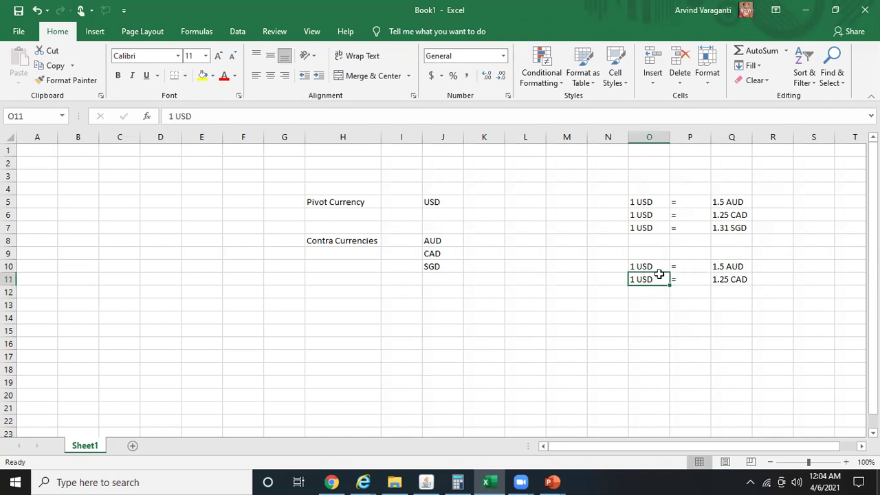
type("1.")
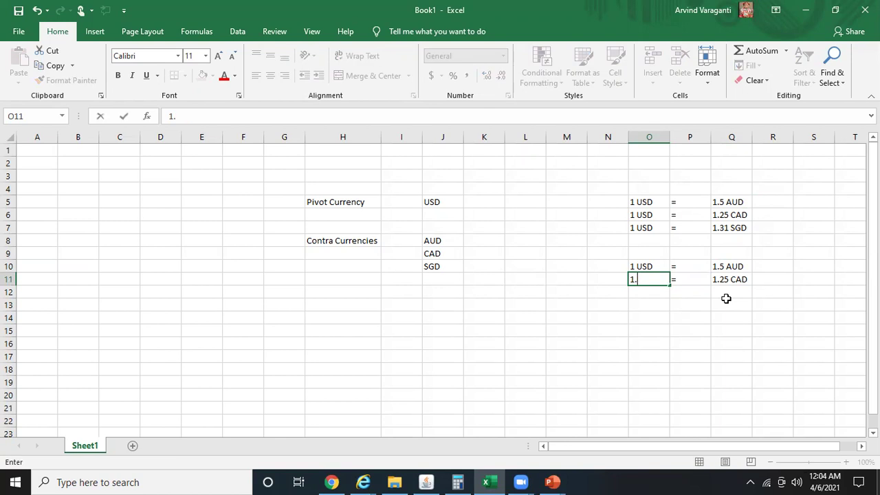
type("5 AUD")
key("Return")
key("Up")
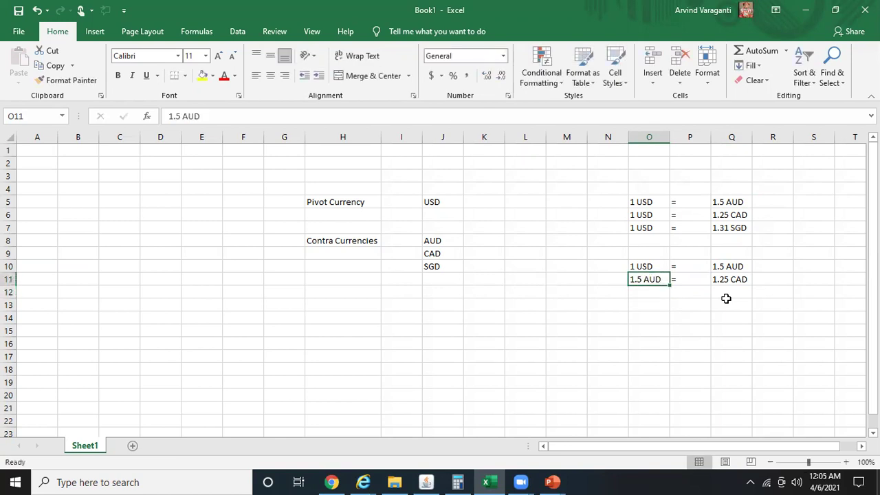
Step: Enter 1 AUD in O12 and copy the equals sign from P11 into P12
key("Right")
key("Right")
key("Left")
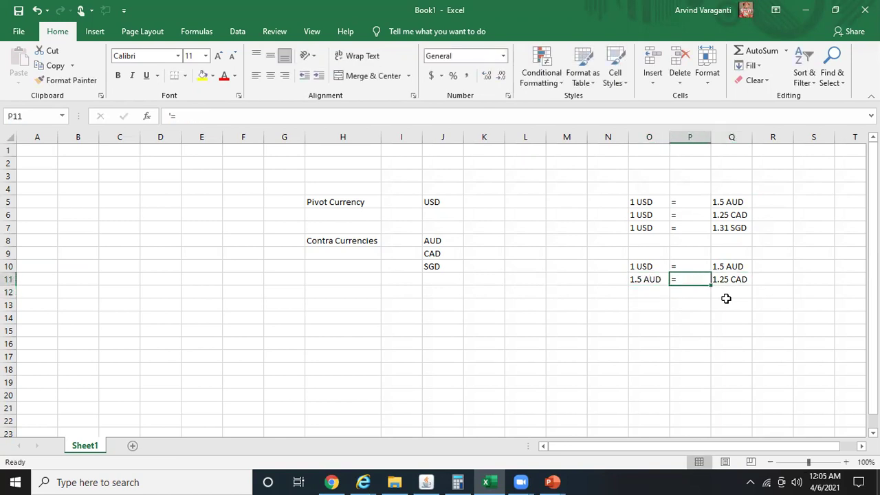
key("Left")
key("Down")
type("1 AU")
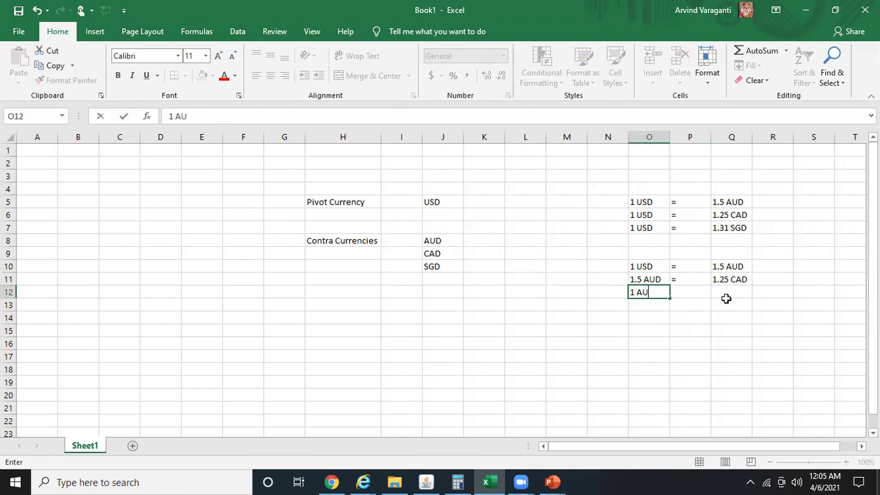
type("D")
key("Return")
key("Up")
key("Up")
key("Right")
key("ctrl+c")
key("Down")
key("ctrl+v")
key("Escape")
Step: Enter the text (1.25/1.5) CAD in Q12
key("Right")
type("1.25")
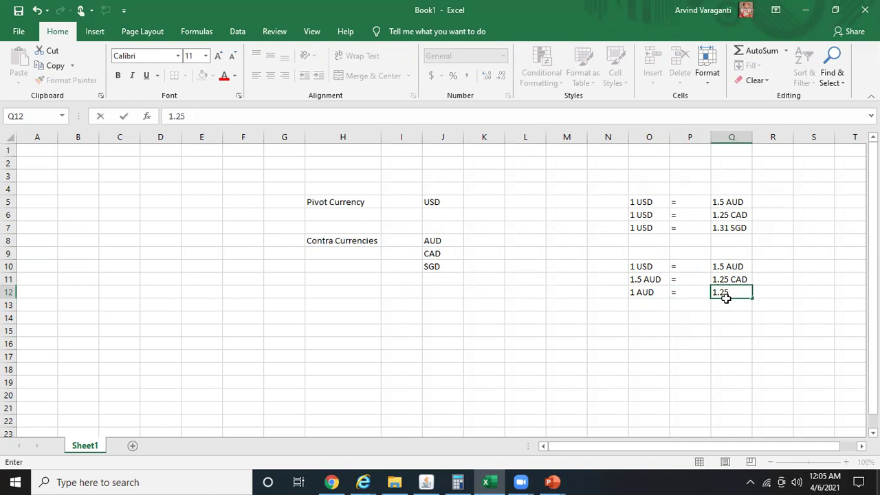
key("Escape")
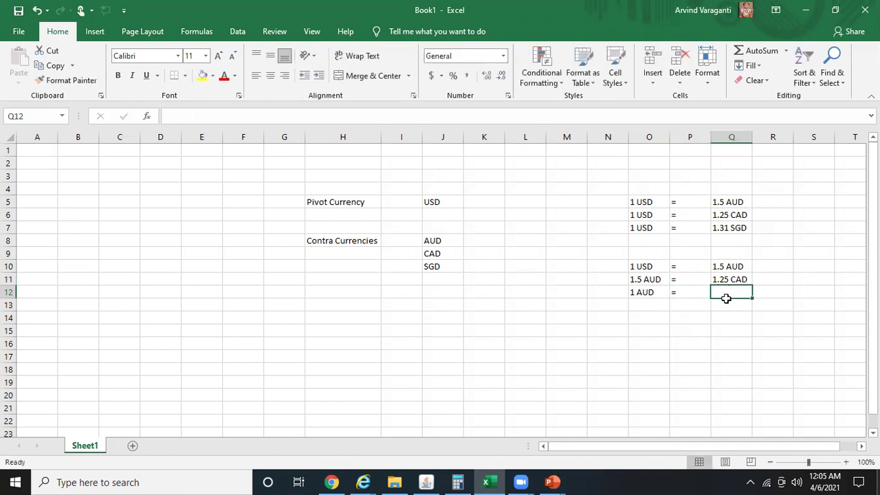
type("(1.25")
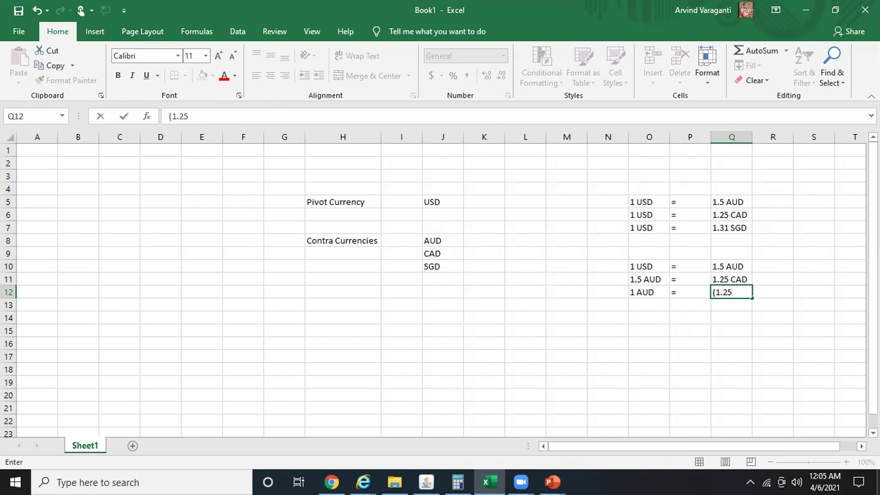
type("/1.5) CAD")
key("Return")
Step: Calculate the cross rate in Q13 with the formula =1.25/1.5 and enter CAD in R13
type("=1.25/1")
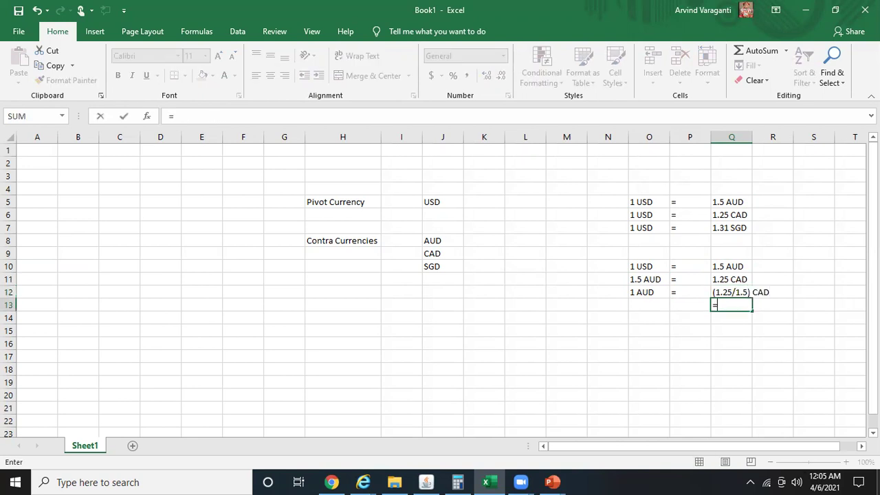
type(".5")
key("Return")
key("Up")
key("Right")
type("CAD")
key("Return")
Step: Enter 1 AUD in O13, in line with the calculated cross rate
key("Up")
key("Left")
key("Left")
key("Left")
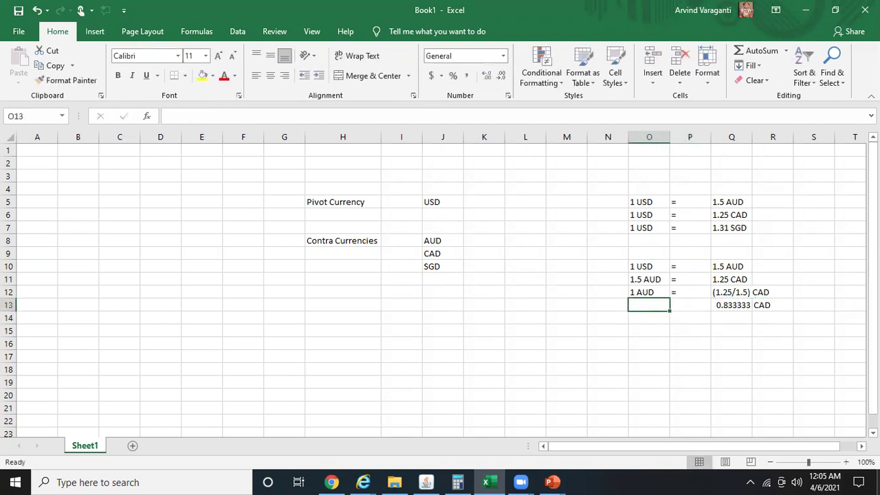
type("a")
key("Escape")
type("1 AUD")
key("ctrl+Return")
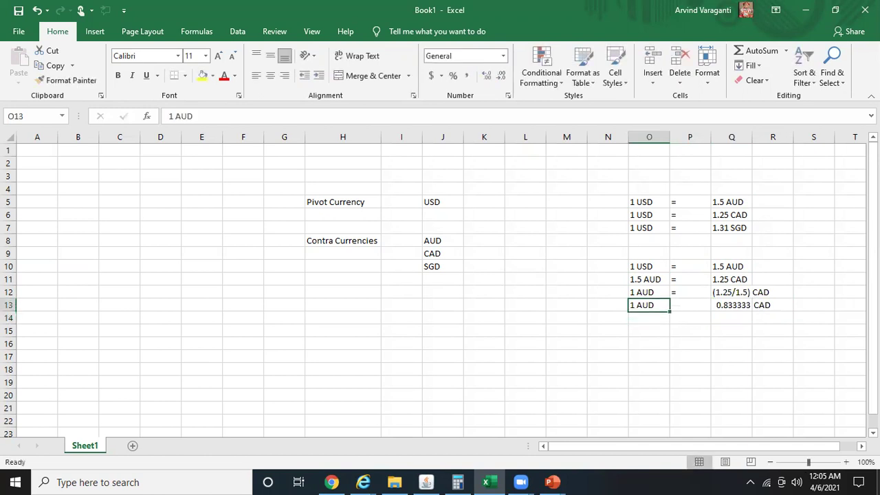
Step: Enter an equals sign as text in P13 and make all of row 13 bold
key("Right")
type("'")
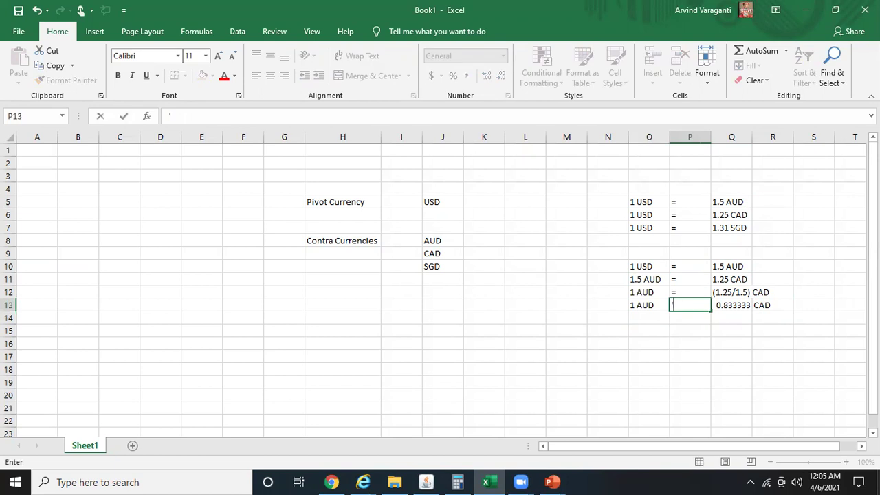
type("=")
key("ctrl+Return")
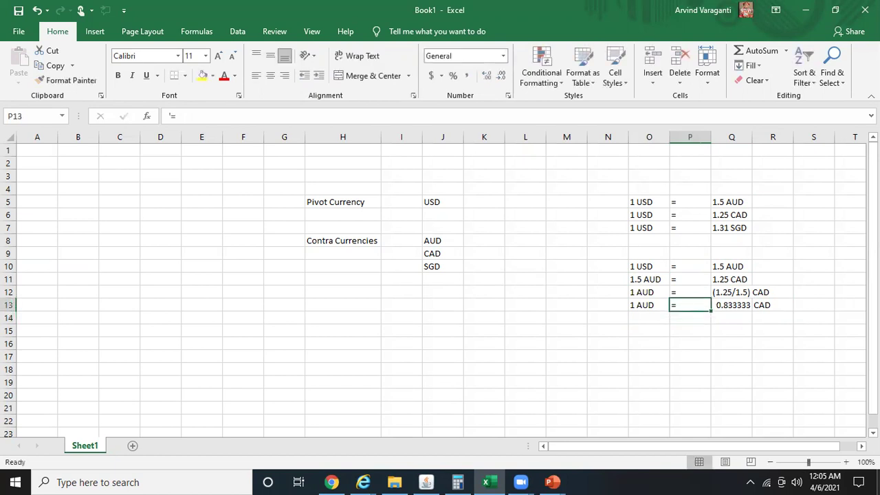
key("shift+space")
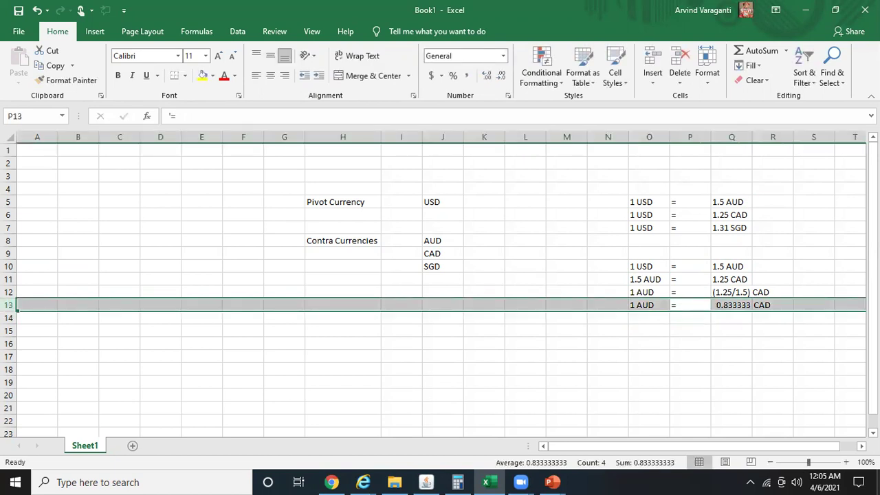
key("ctrl+b")
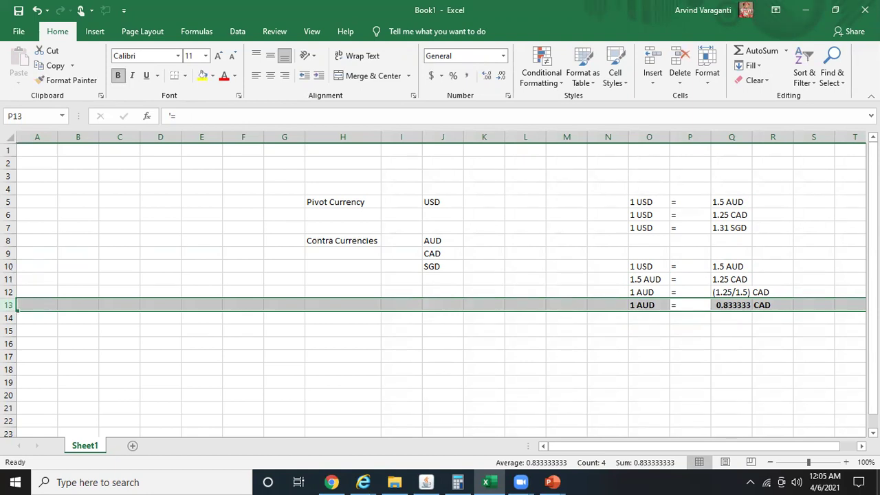
Step: Enter 1 CAD in O15, leaving a blank row below the AUD to CAD calculation
left_click(721, 219)
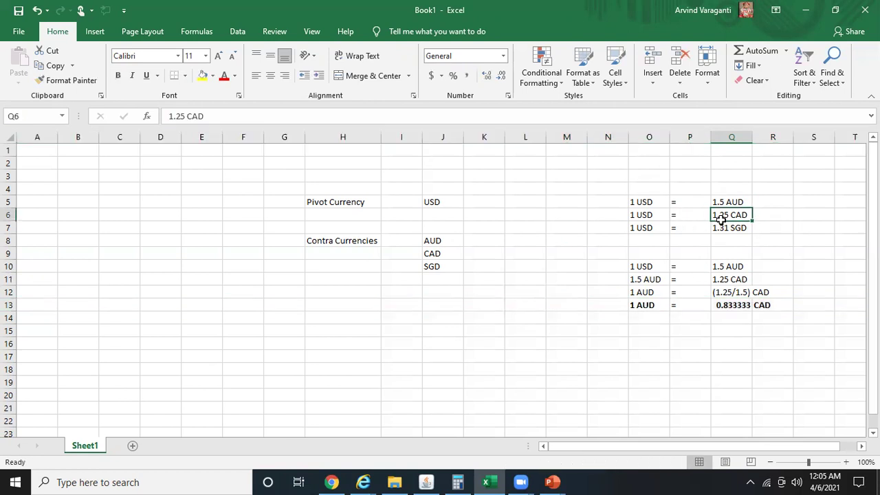
left_click(643, 333)
type("1 CAD")
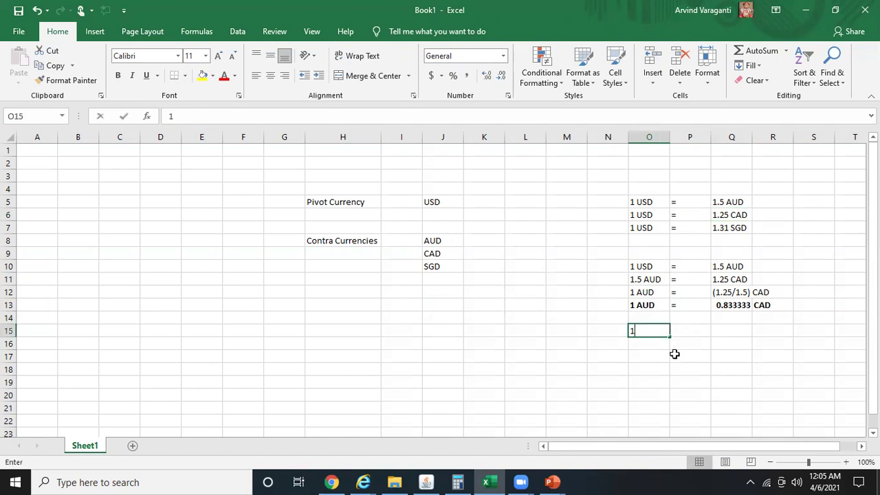
key("ctrl+Return")
Step: Calculate the CAD to SGD cross rate in Q15 with the formula =1.31/1.25 and enter SGD in R15
key("Right")
key("Right")
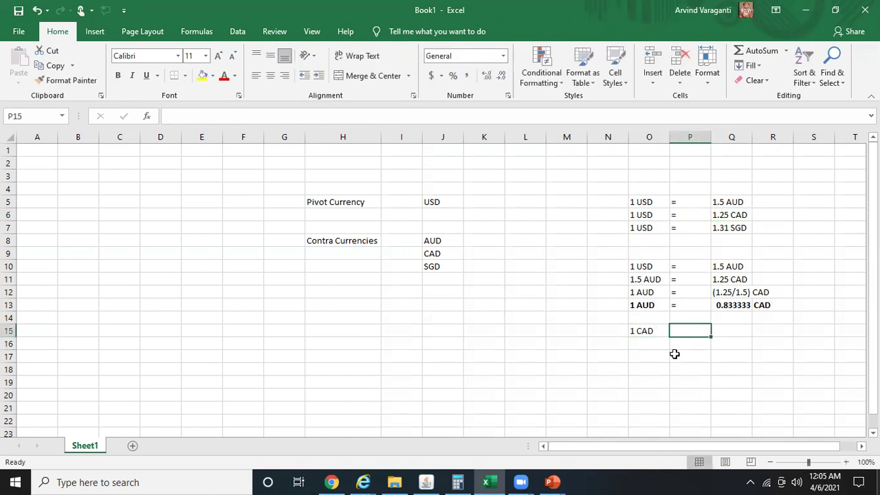
type("=1.31/")
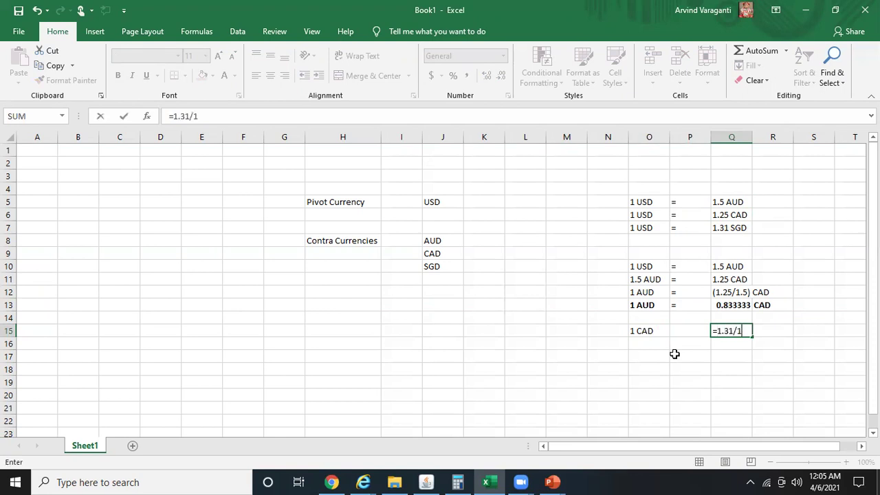
type("1.25 S")
key("BackSpace")
key("BackSpace")
key("Tab")
key("Left")
key("Right")
type("SGD")
key("Return")
Step: Enter 1 AUD in O16, directly below the 1 CAD entry
key("Left")
key("Left")
key("Left")
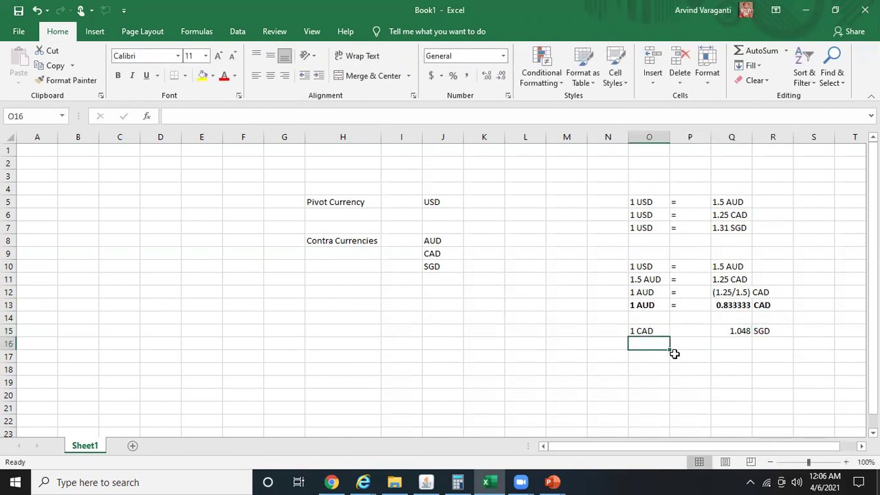
type("1 AUD")
key("Return")
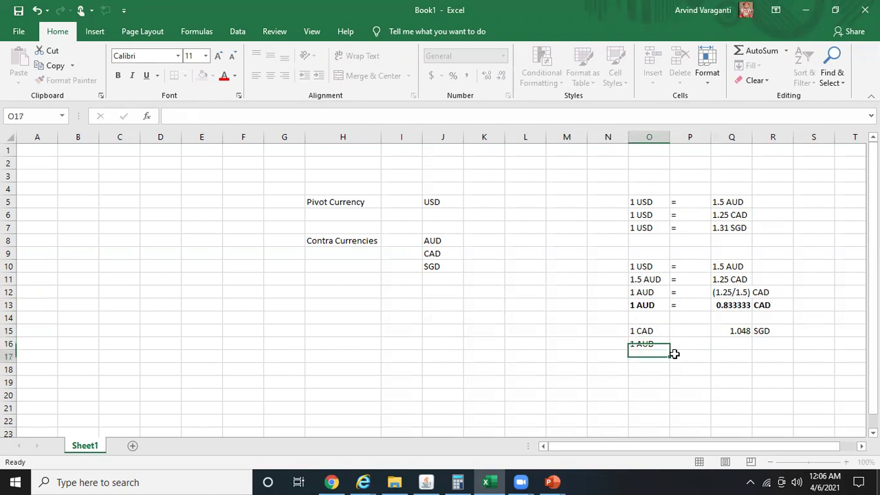
Step: Calculate the AUD to SGD cross rate in Q16 with the formula =1.31/1.5 and enter SGD in R16
key("Up")
key("Right")
key("Right")
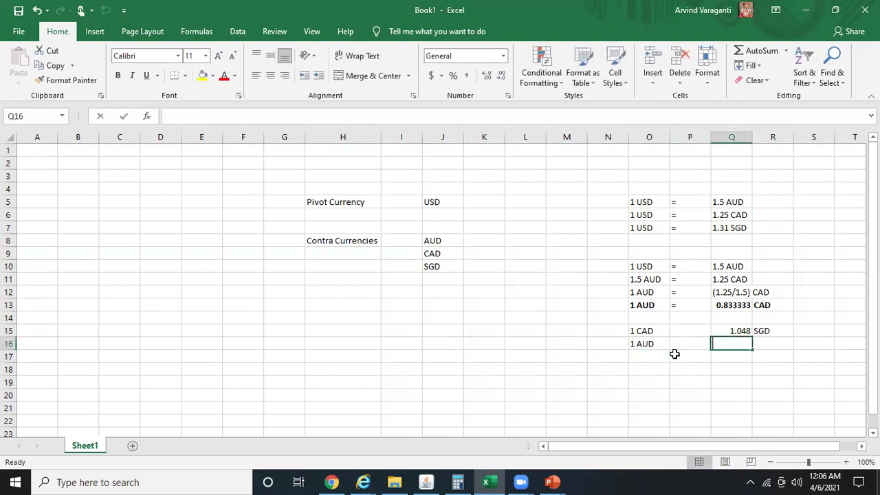
type("=1.3")
type("1")
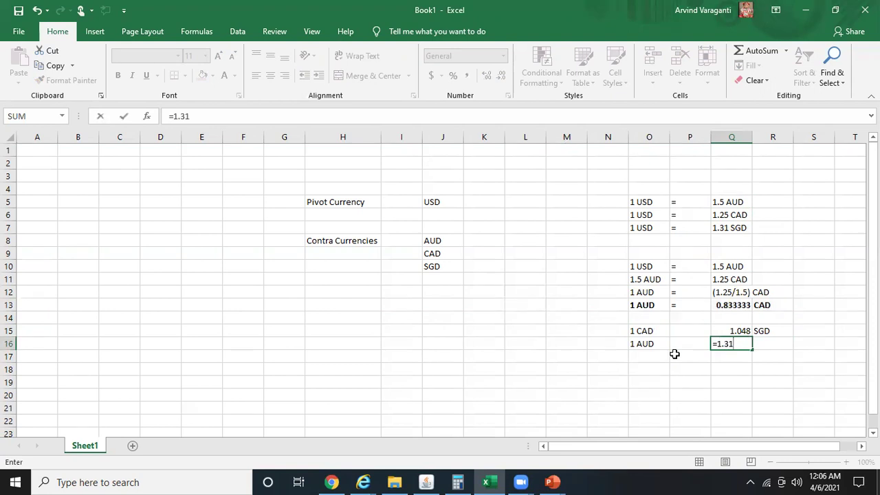
type("/1.5")
key("ctrl+Return")
key("Right")
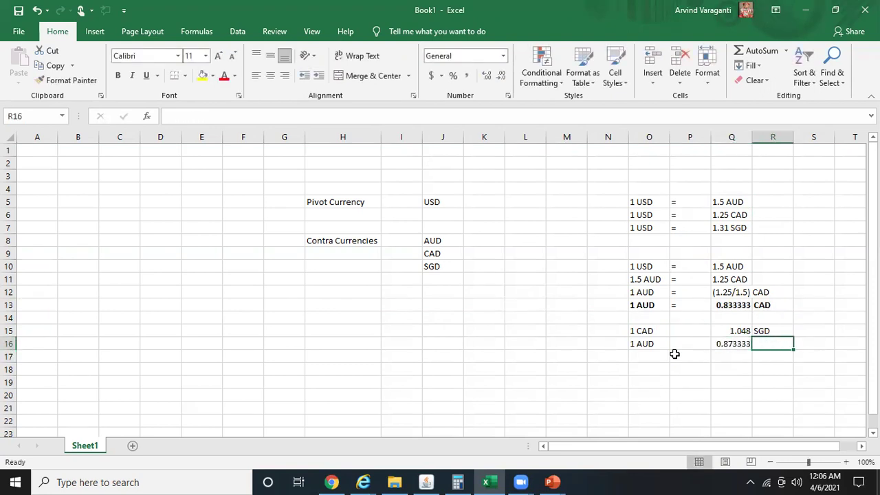
type("A")
key("BackSpace")
type("SGD")
key("Return")
key("Up")
key("Left")
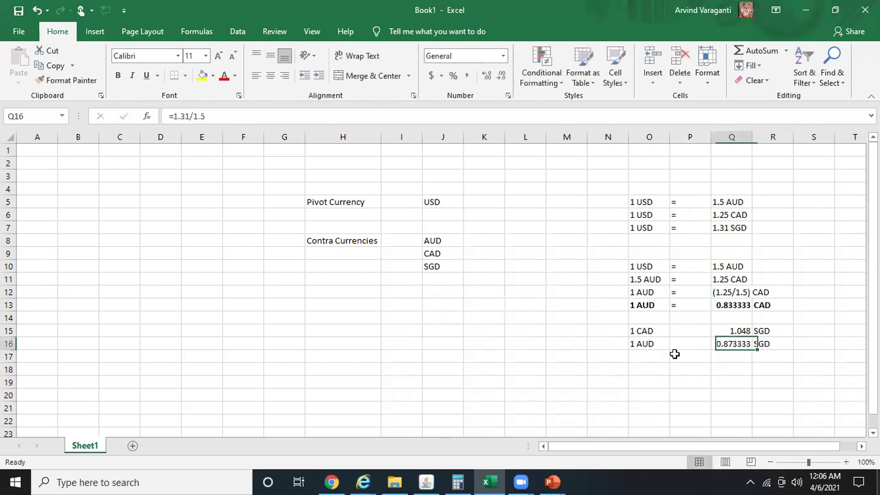
Step: Switch to Oracle Applications, open Daily Rates in the Currency Rates Manager under Setup, Currencies, and bring its web page to the front
left_click(331, 482)
mouse_move(362, 481)
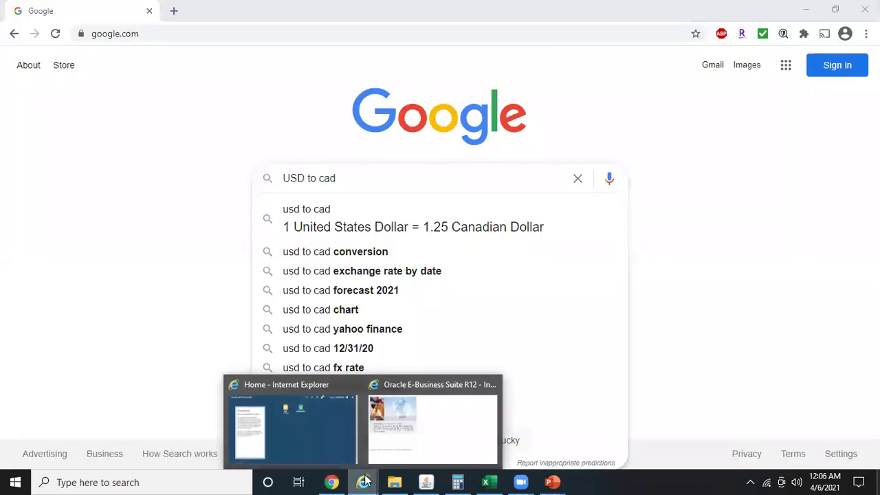
left_click(456, 448)
left_click(433, 482)
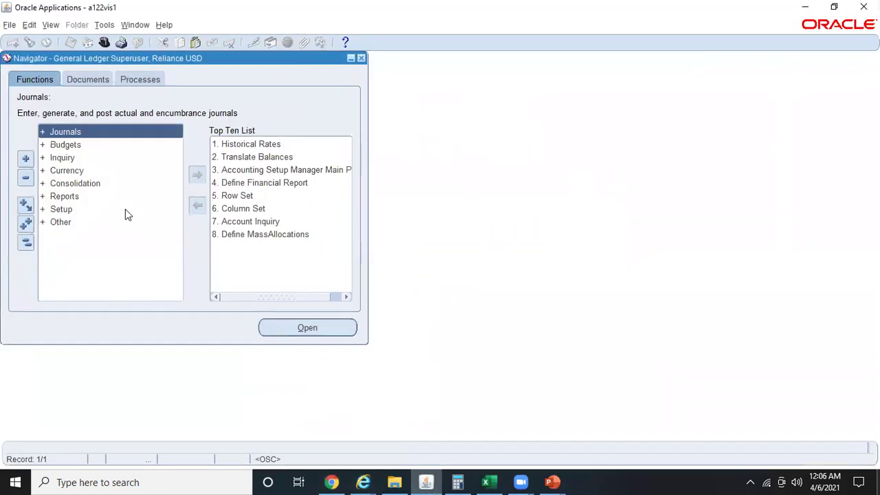
double_click(71, 210)
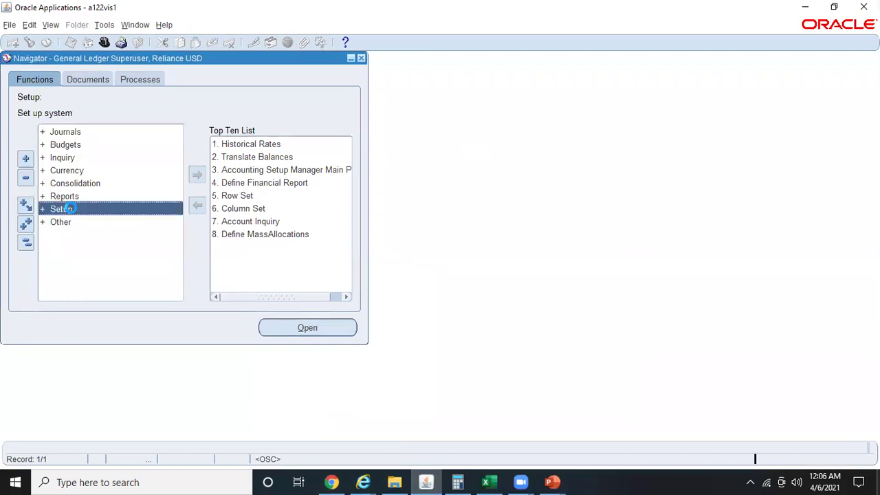
double_click(96, 263)
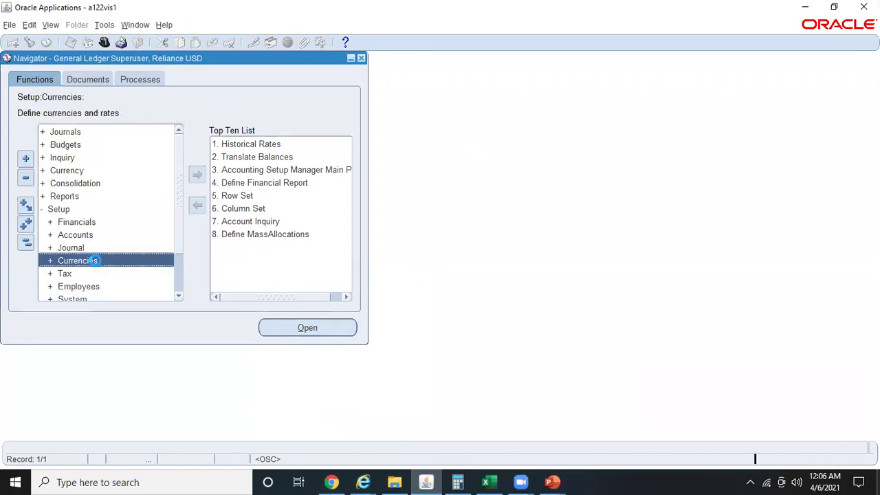
double_click(112, 276)
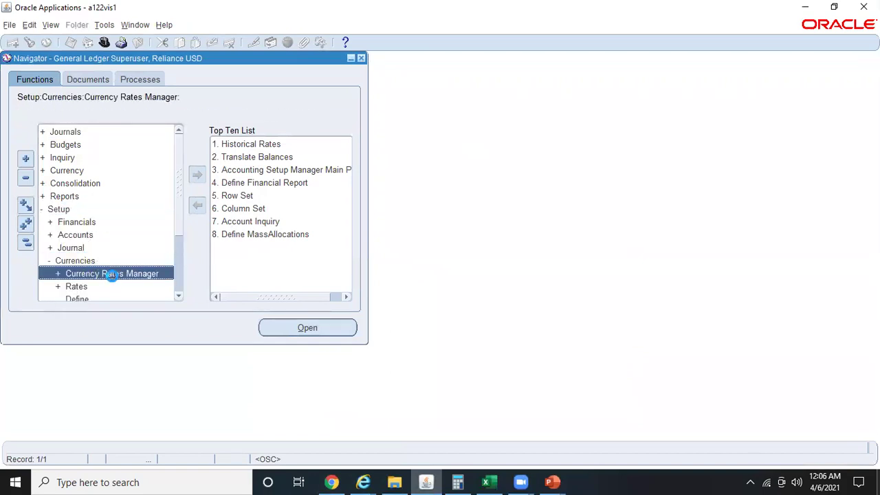
left_click(179, 296)
left_click(178, 296)
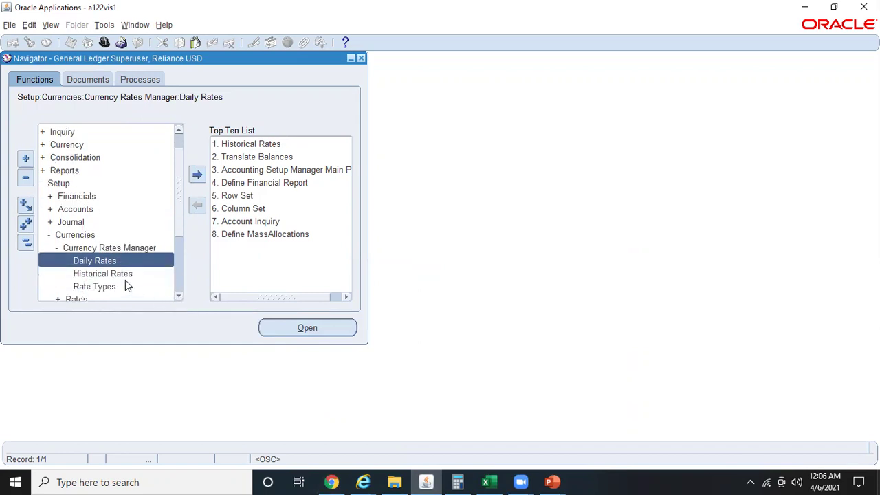
double_click(109, 261)
left_click(365, 481)
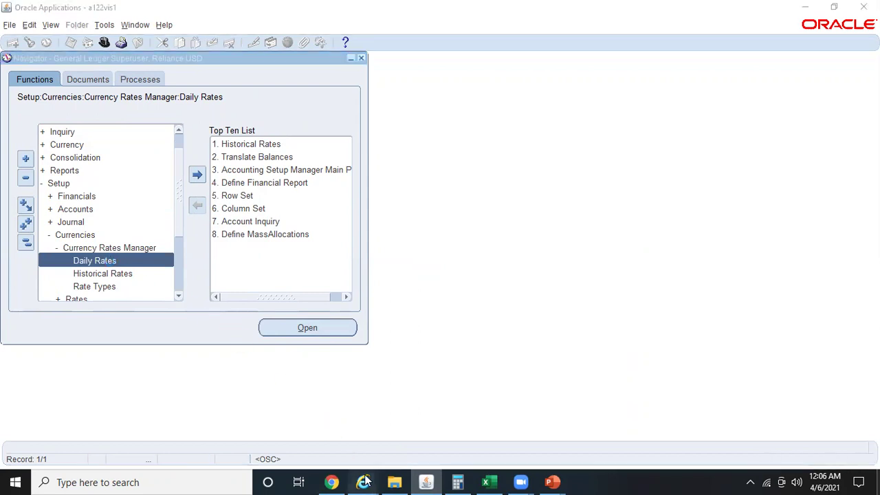
left_click(490, 436)
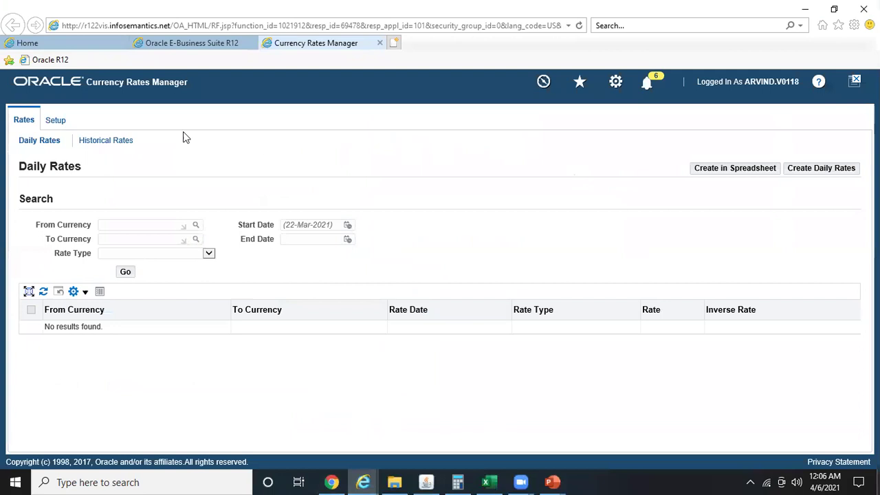
Step: Search the rate type setup for Corporate and open the Corporate rate type with pivot currency USD for updating
left_click(55, 122)
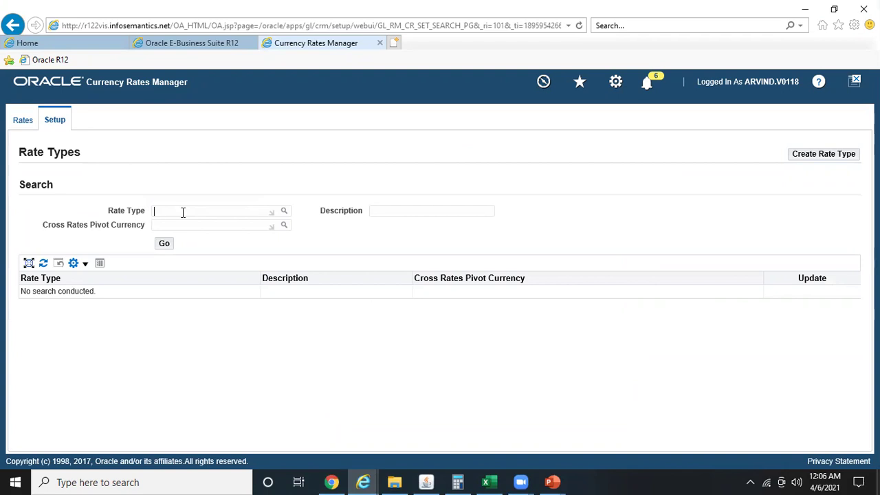
type("Corporate")
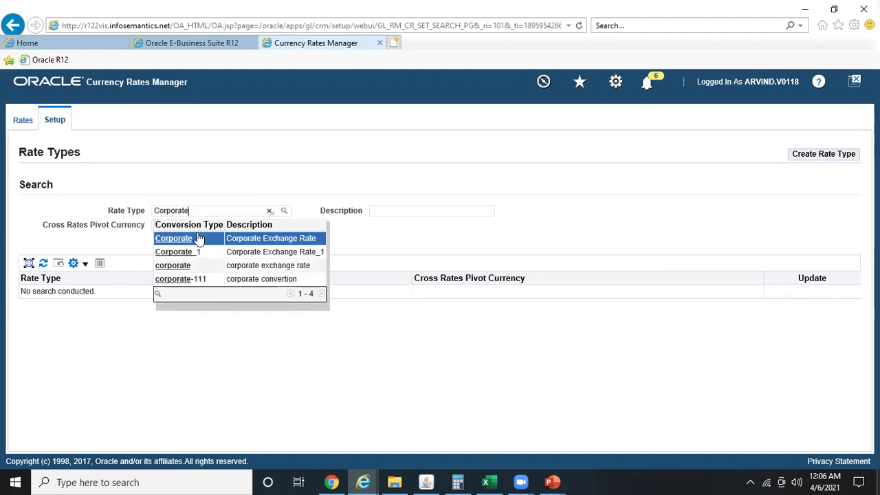
left_click(193, 240)
left_click(166, 245)
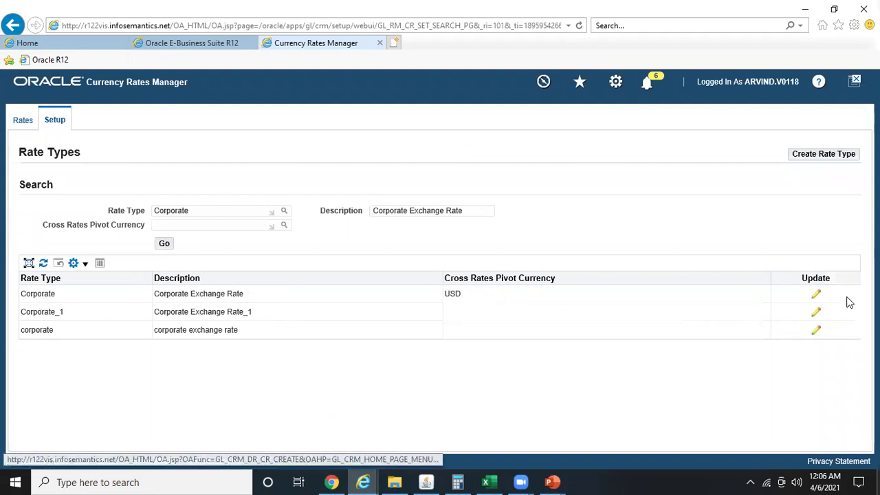
left_click(816, 295)
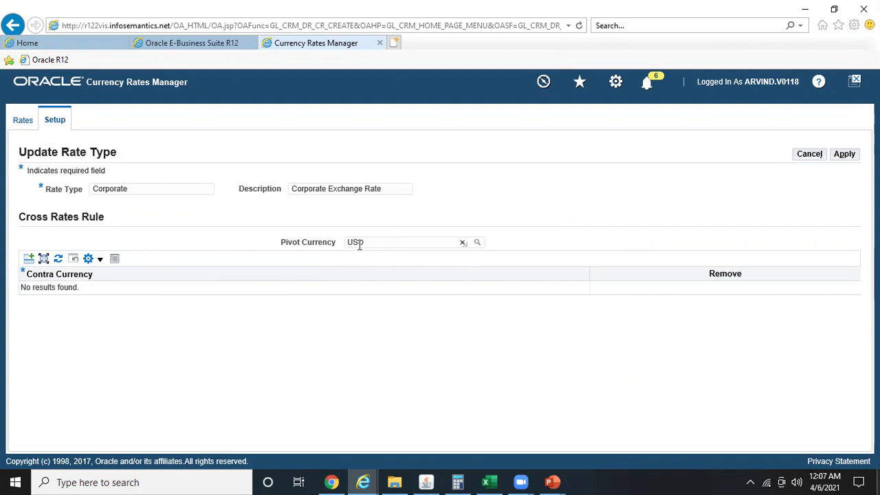
Step: Check the pivot and contra currencies in the Excel sheet and add AUD as a contra currency to the Corporate cross rates rule
left_click(488, 481)
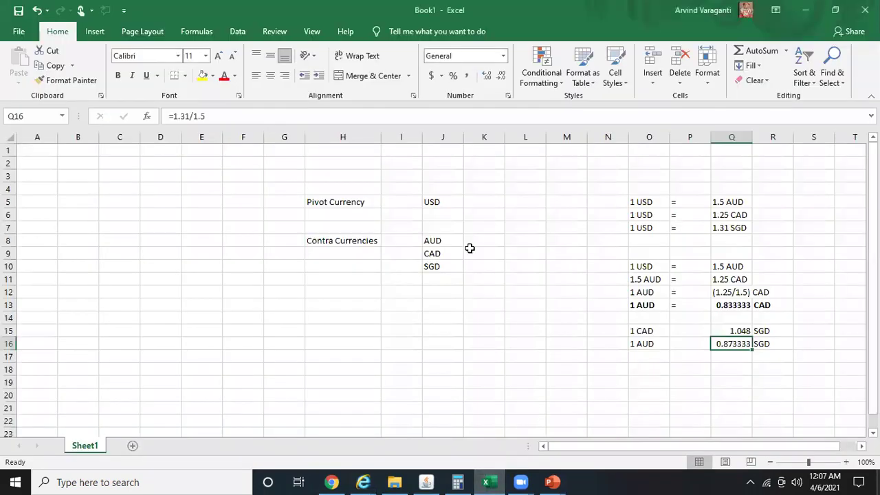
left_click(440, 201)
key("alt+Tab")
left_click(29, 258)
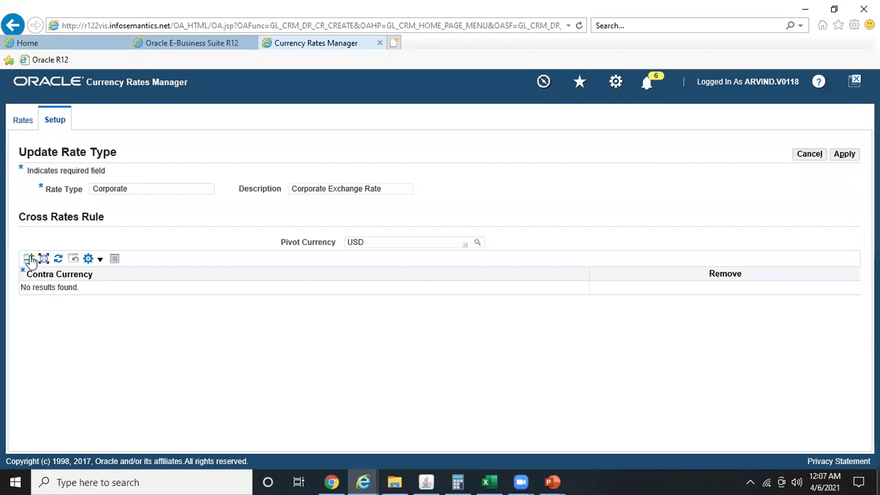
key("alt+Tab")
key("alt+Tab")
type("AUD")
key("Tab")
left_click(288, 350)
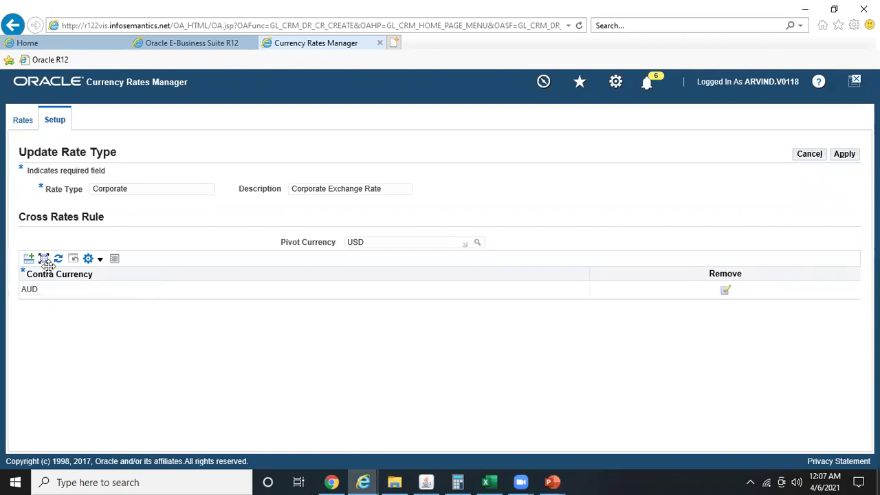
Step: Add CAD as a second contra currency in the Corporate cross rates rule
left_click(30, 259)
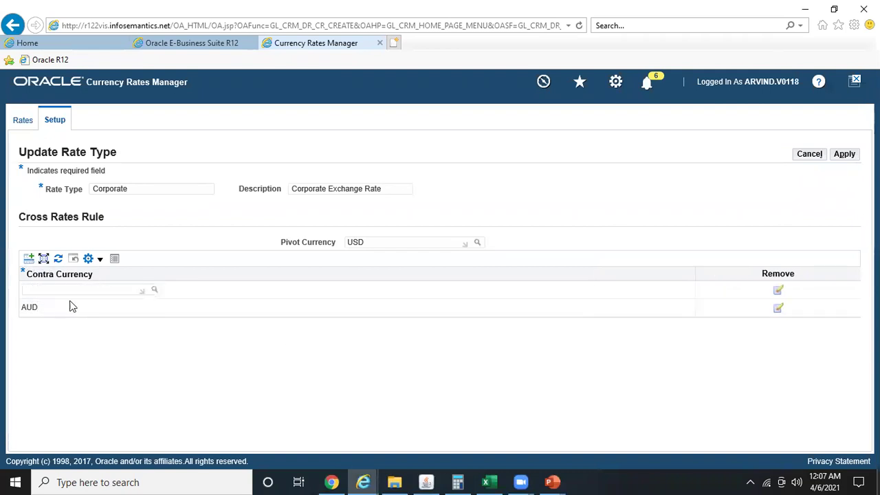
left_click(90, 288)
type("CAD")
key("Tab")
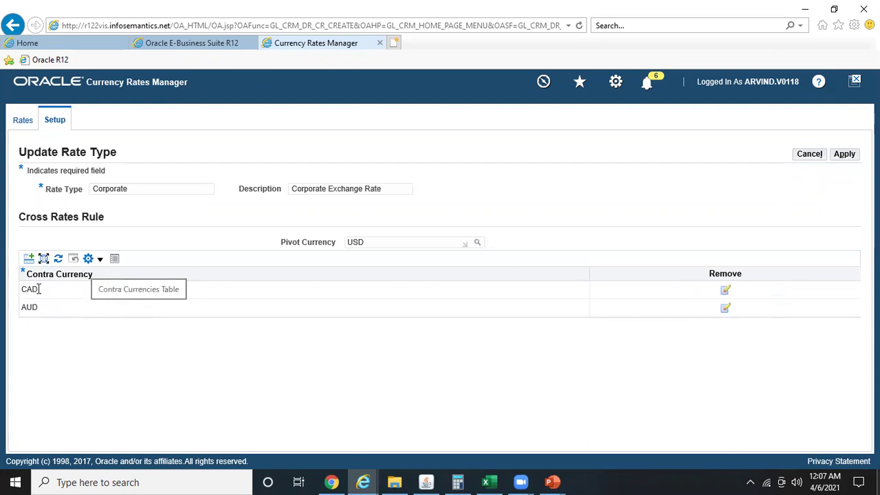
Step: Add SGD as the third contra currency and apply the update to the Corporate rate type
type("SGD")
key("Tab")
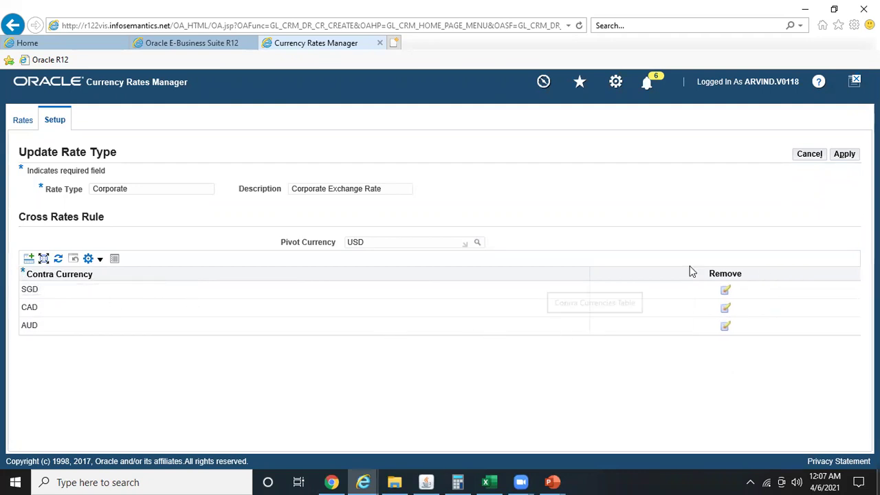
left_click(848, 155)
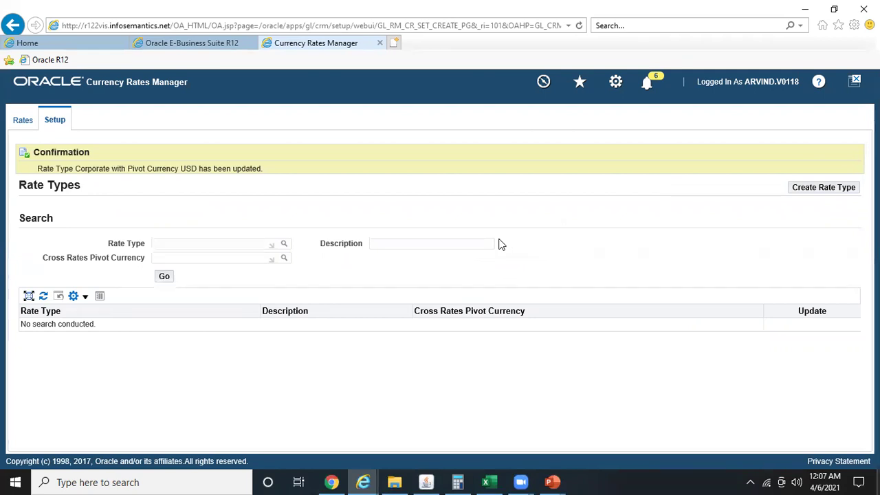
Step: Start creating daily rates in a spreadsheet, open the downloaded General Ledger - Daily Rates.xlsm, and compare it with the rates in Book1
key("alt+Tab")
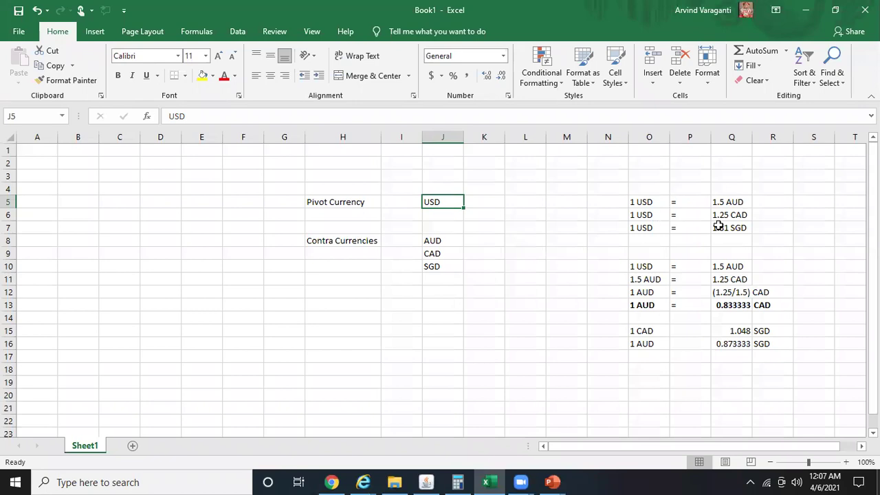
key("alt+Tab")
left_click(26, 122)
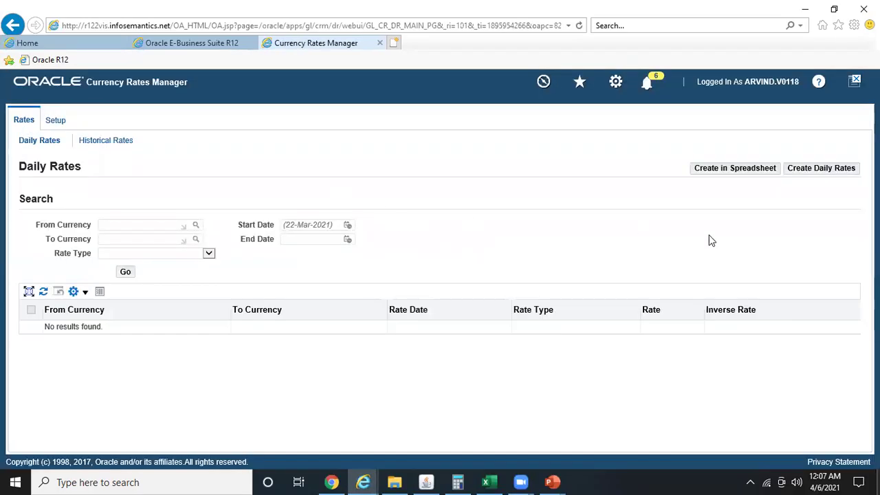
left_click(737, 172)
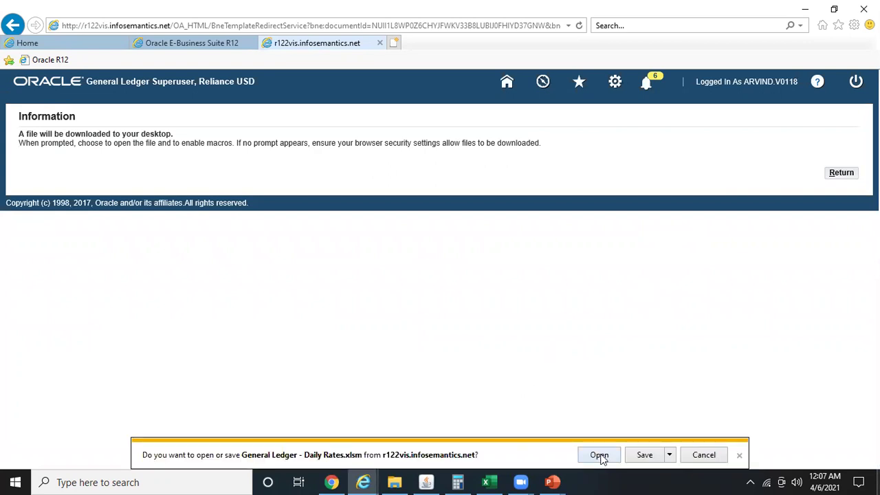
left_click(600, 454)
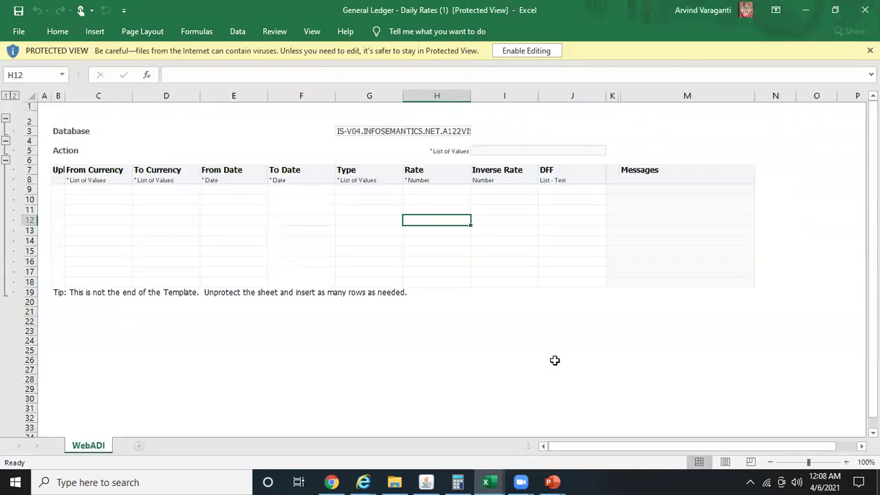
key("alt+Tab")
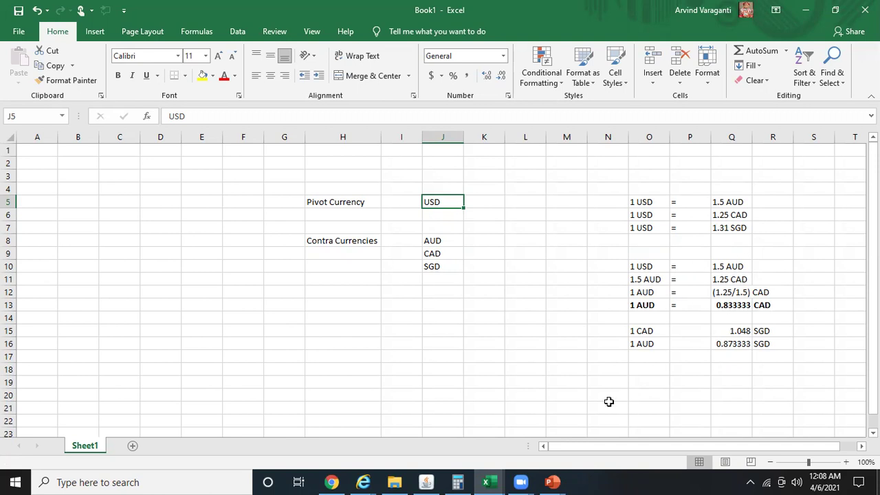
key("alt+Tab")
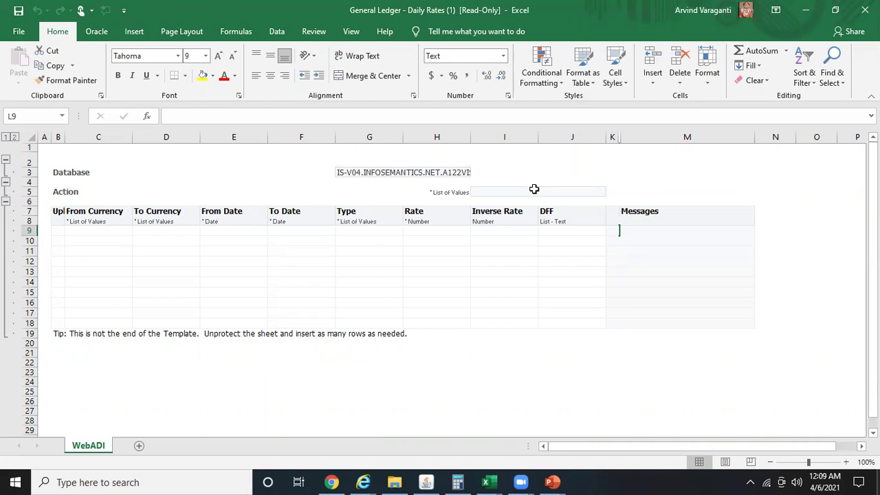
Step: Set the Action of the daily rates template to Insert from its list of values
double_click(528, 191)
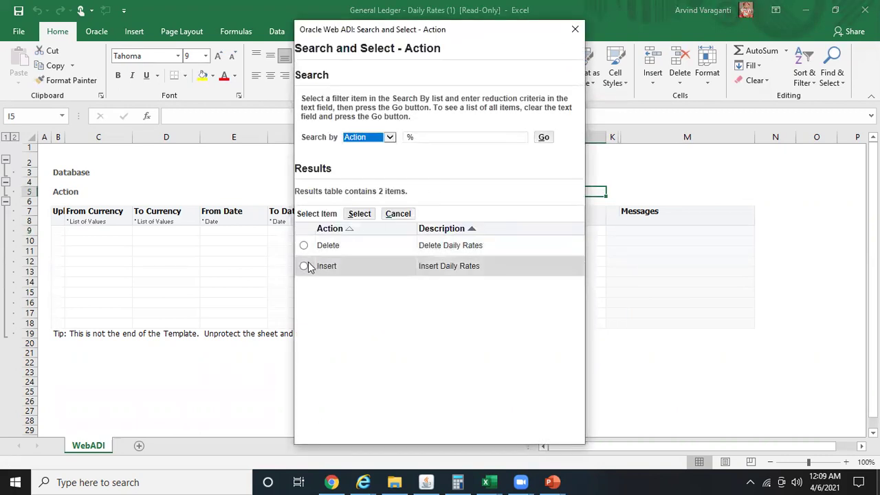
left_click(303, 265)
left_click(358, 214)
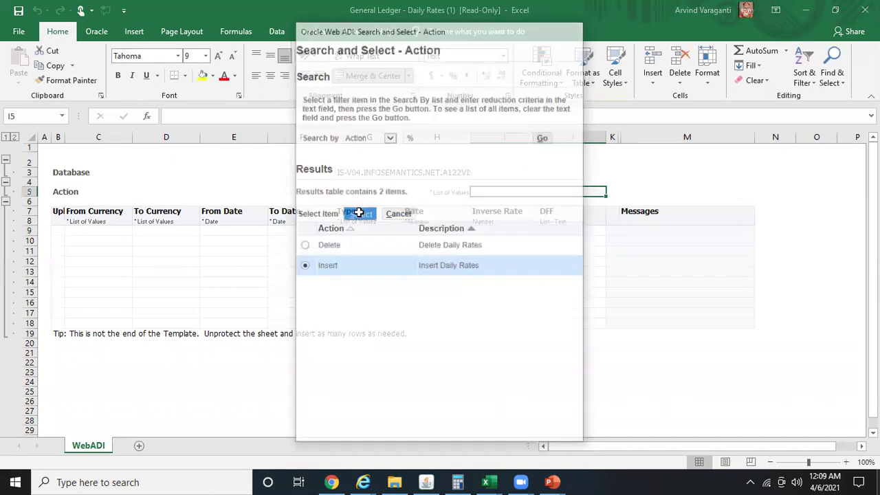
left_click(87, 232)
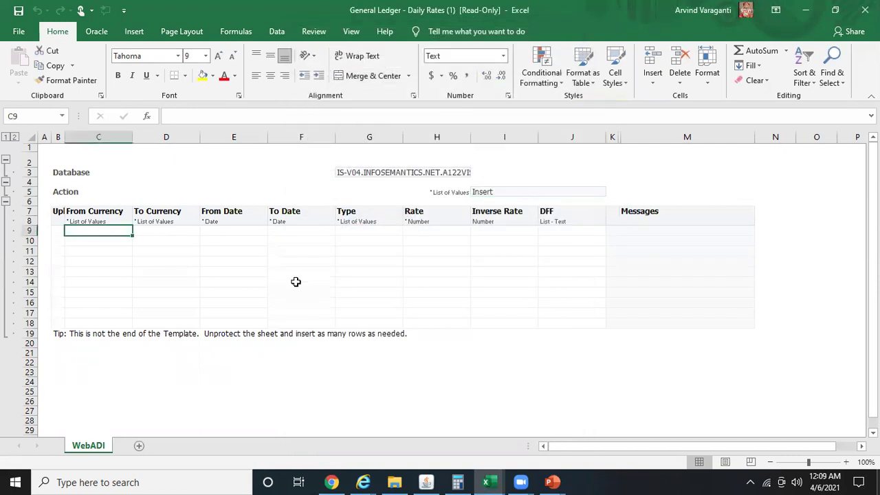
key("alt+Tab")
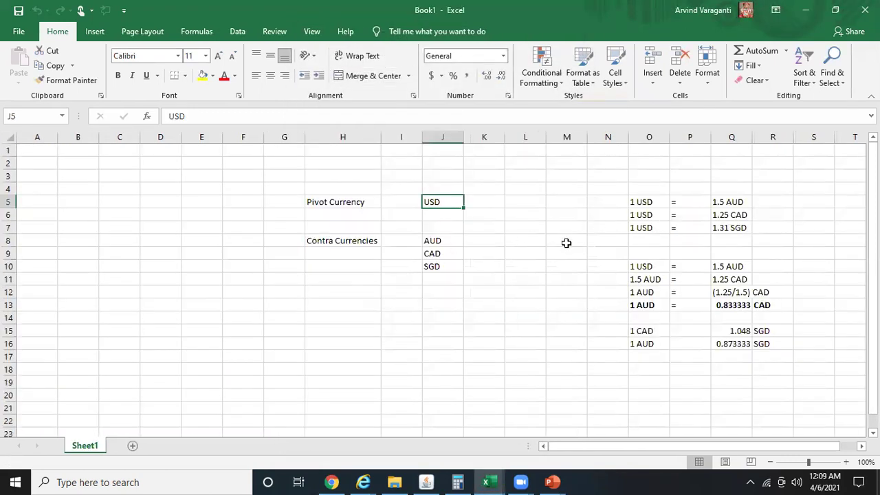
type("U")
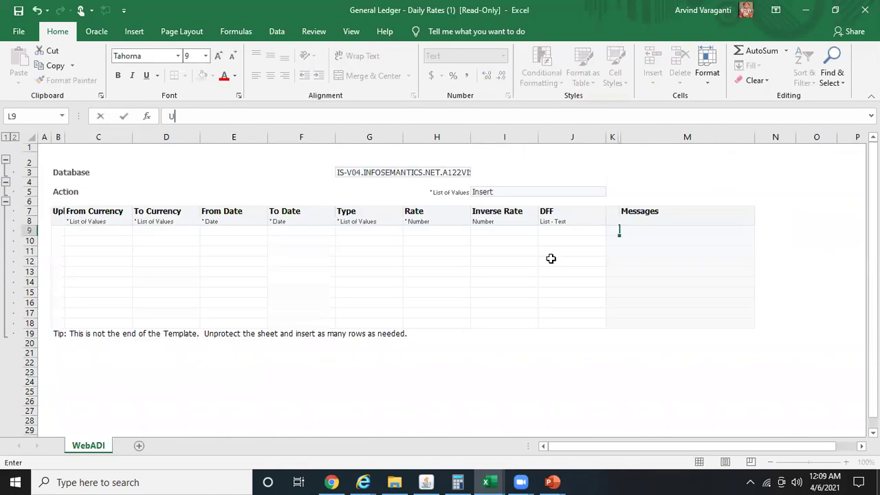
type("SD")
key("Escape")
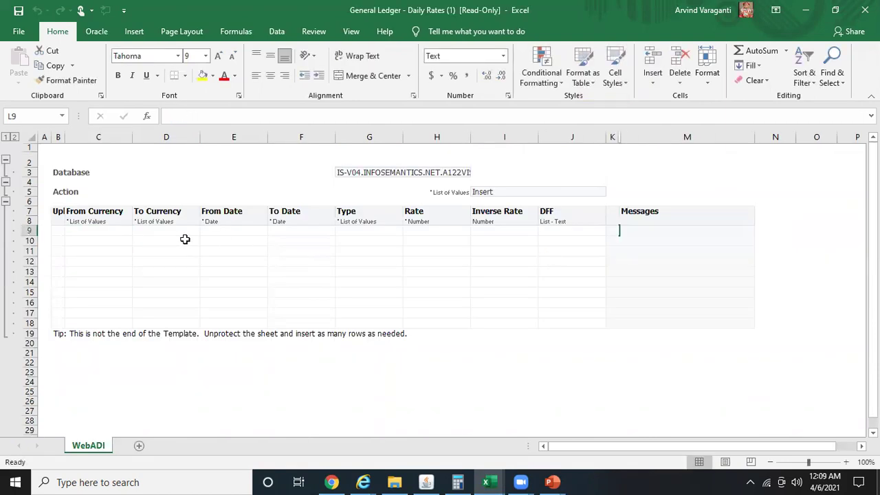
Step: Enter USD as From Currency in the first rate row and pick AUD as To Currency from the list of values
left_click(104, 233)
type("USD")
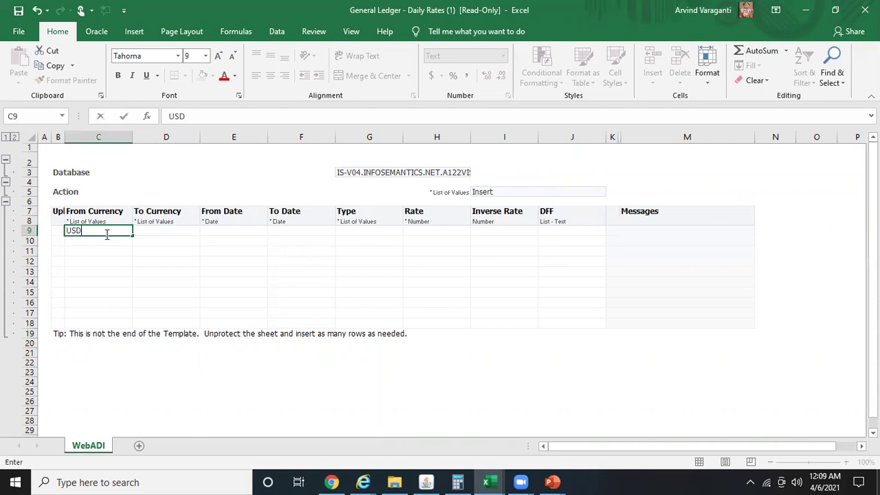
key("Tab")
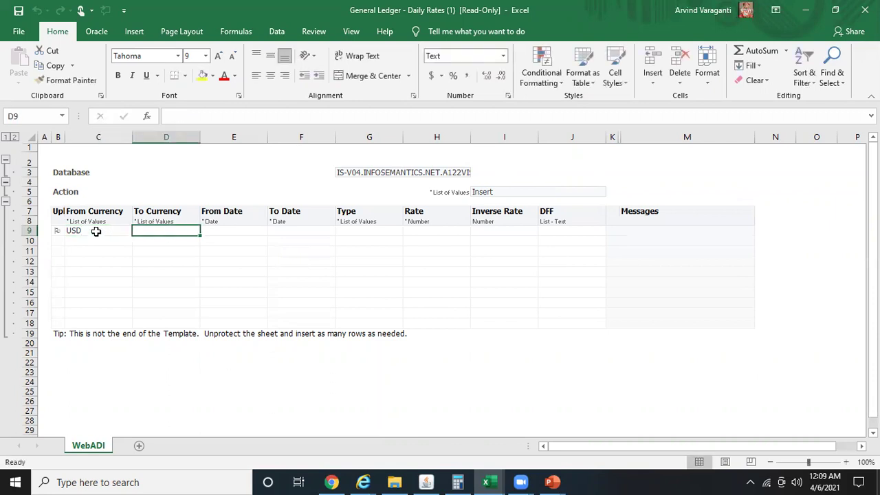
double_click(163, 237)
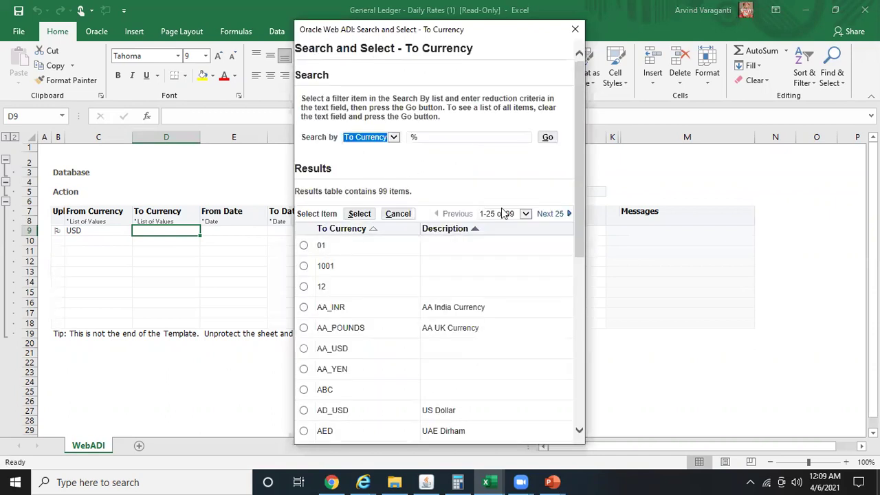
left_click_drag(578, 201, 606, 363)
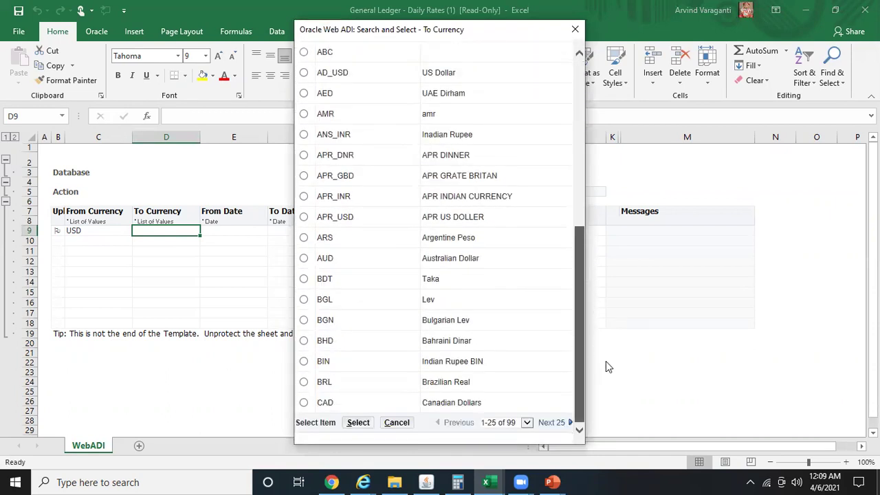
left_click(303, 258)
left_click(362, 423)
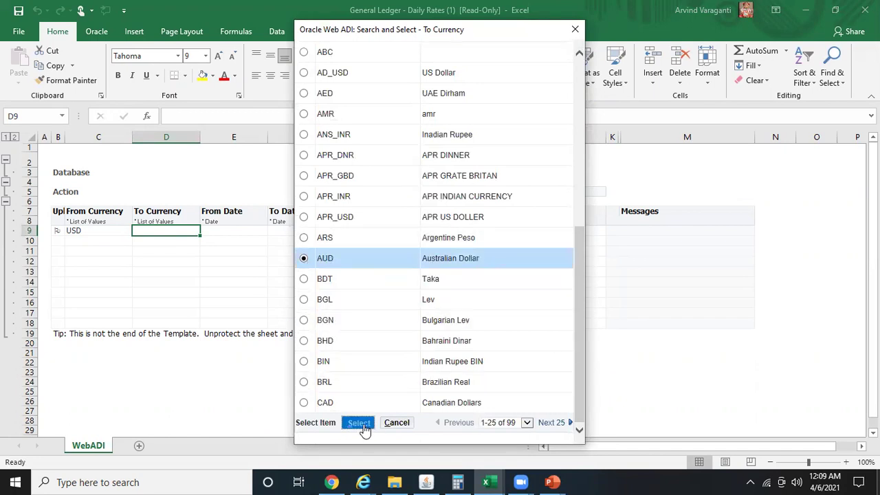
Step: Enter 06-Apr-2021 as both the From Date and the To Date of the USD to AUD row
left_click(221, 230)
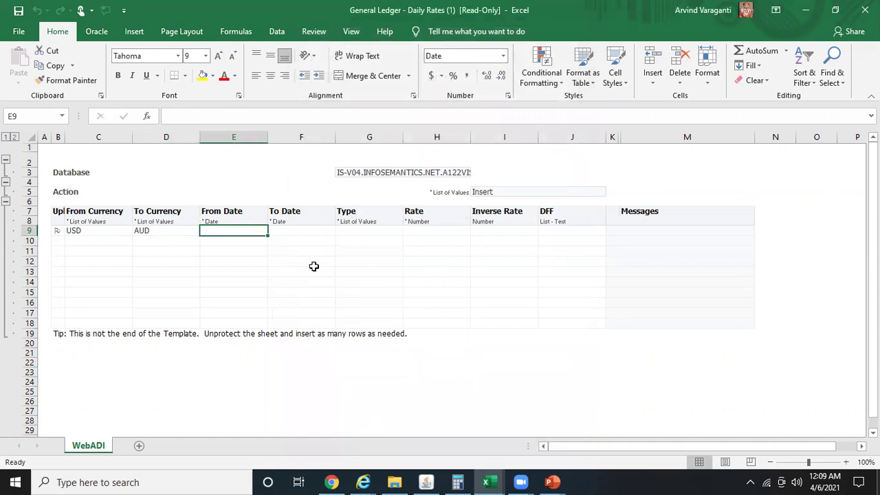
type("06-A")
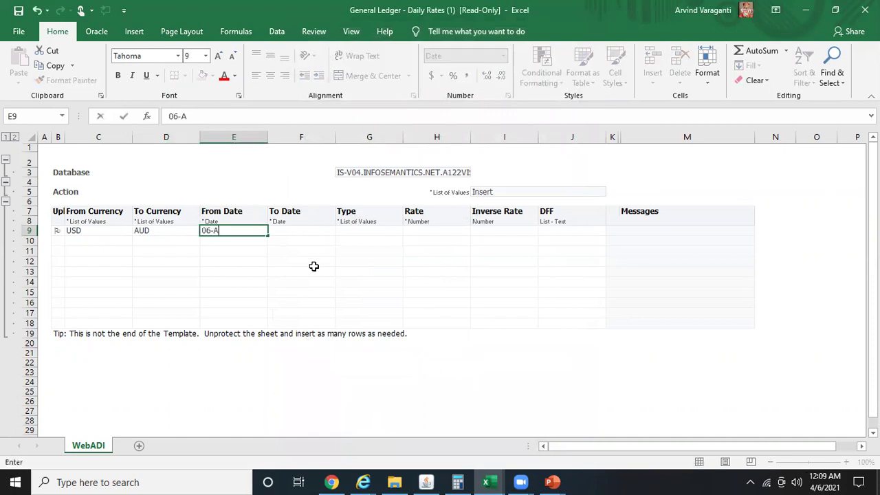
type("pr-2021")
key("Tab")
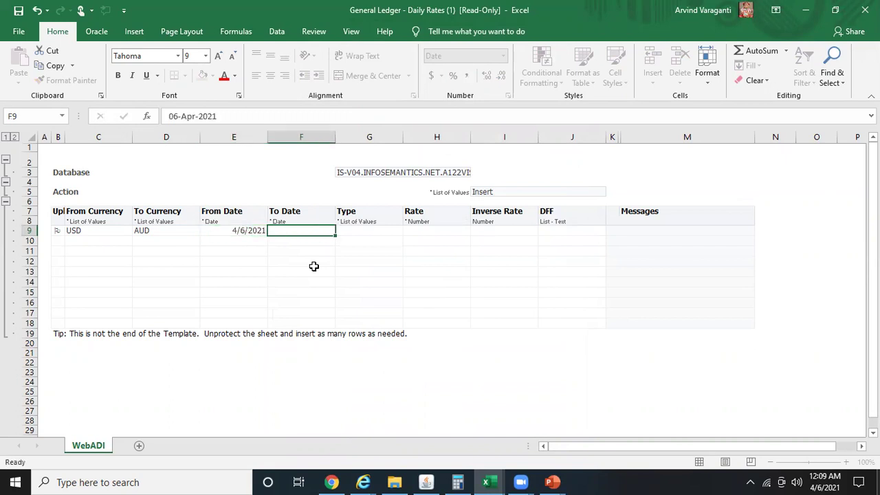
type("06-Apr-2021")
key("Tab")
Step: Set the first row's Type to Corporate, selecting it from a conversion type search for %Corporate%
type("Corporate")
key("Tab")
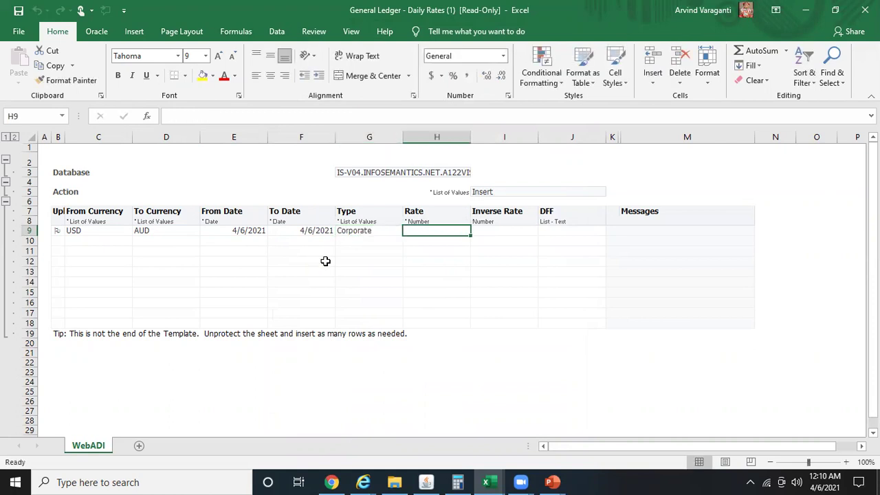
double_click(365, 230)
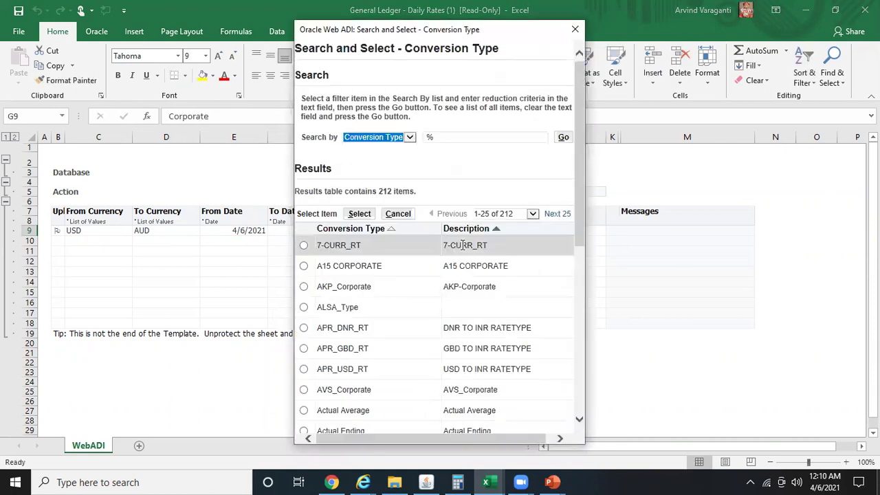
left_click(447, 137)
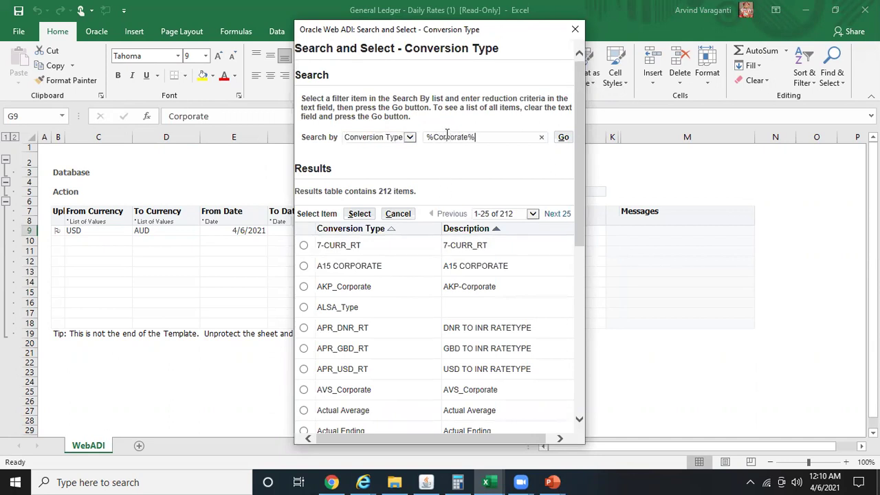
left_click(563, 137)
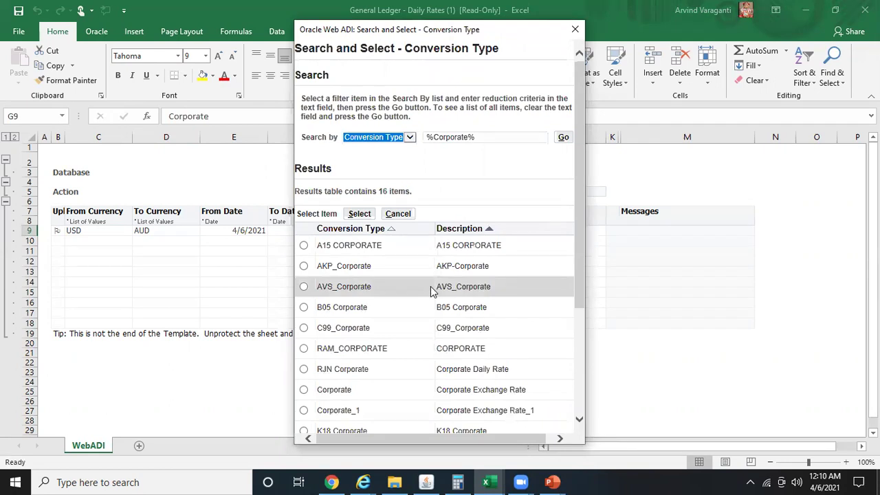
left_click(304, 391)
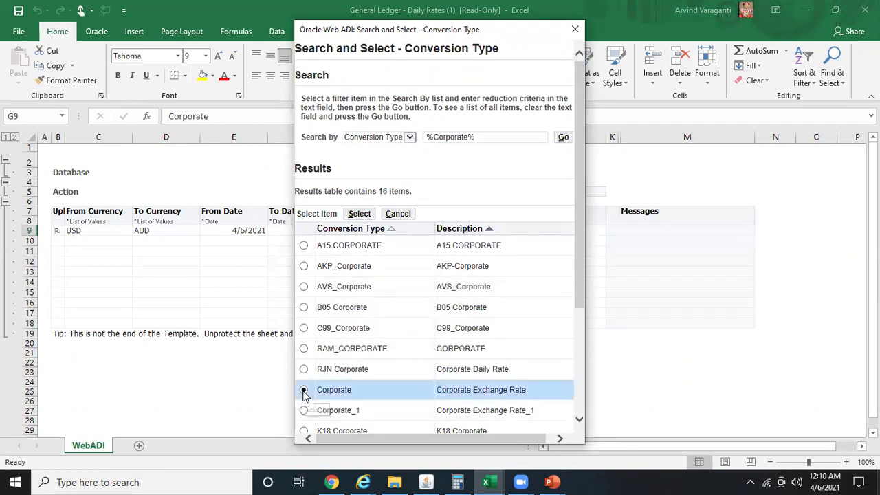
left_click(357, 213)
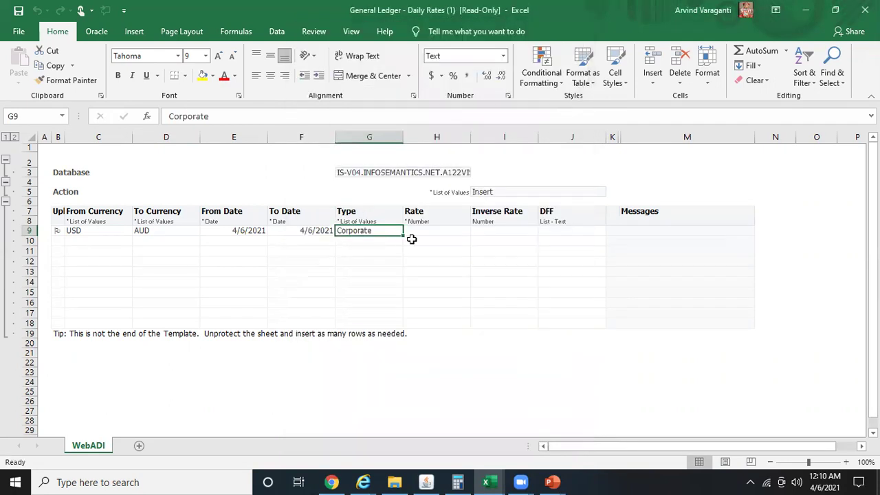
Step: Check the USD to AUD rate in Book1 and enter 1.5 as the Rate of the first row
left_click(438, 232)
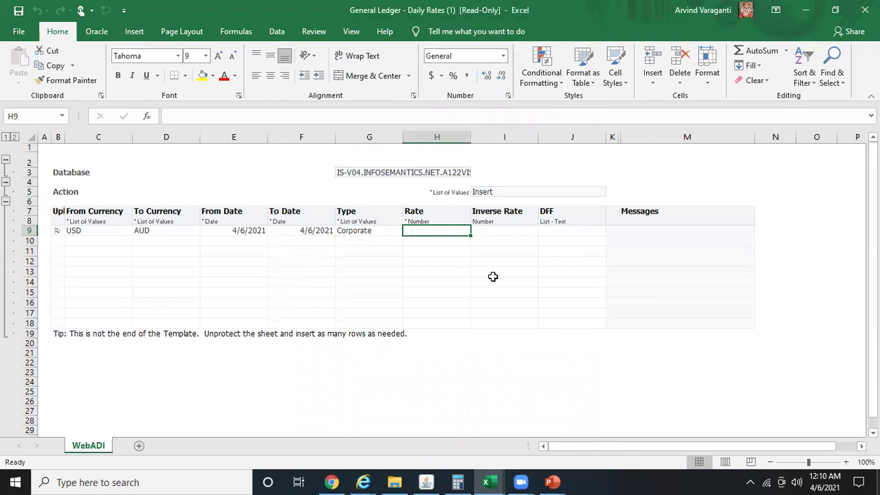
key("alt+Tab")
key("alt+Tab")
type("1.5")
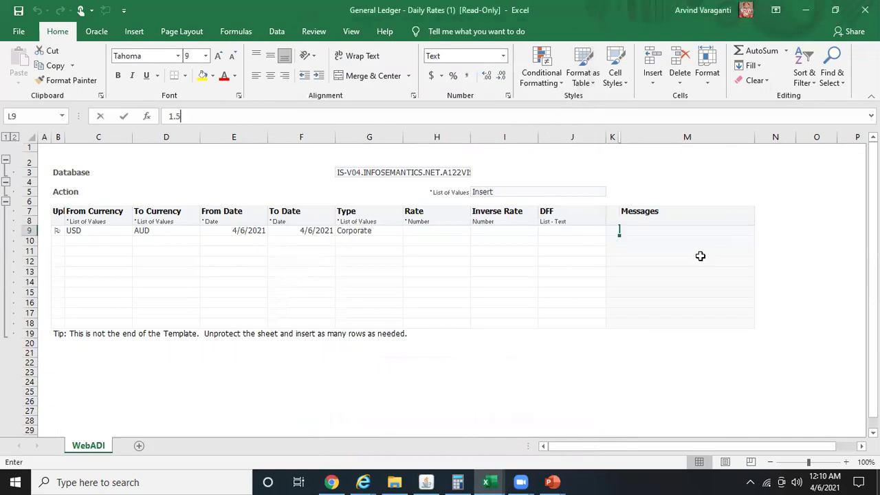
key("Escape")
left_click(440, 229)
type("1.5")
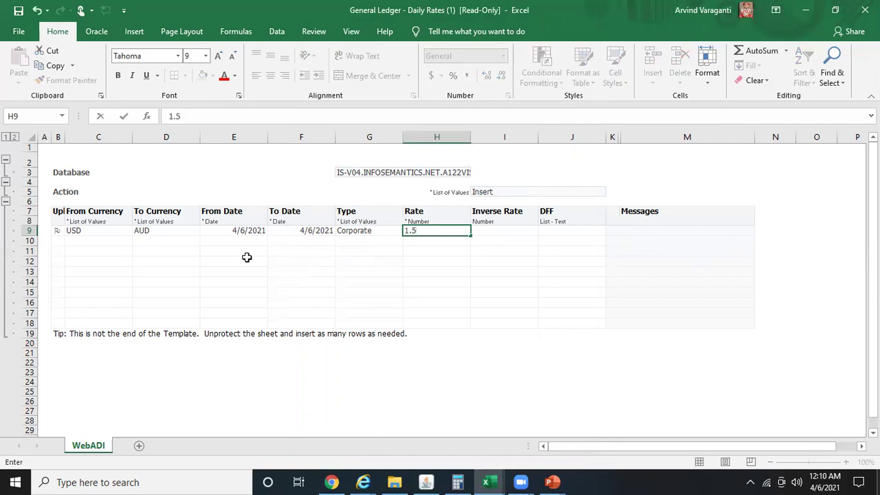
left_click(216, 256)
Step: Copy the first row's currencies, dates and type into row 10 and change its To Currency to CAD
left_click_drag(99, 231, 346, 230)
key("ctrl+c")
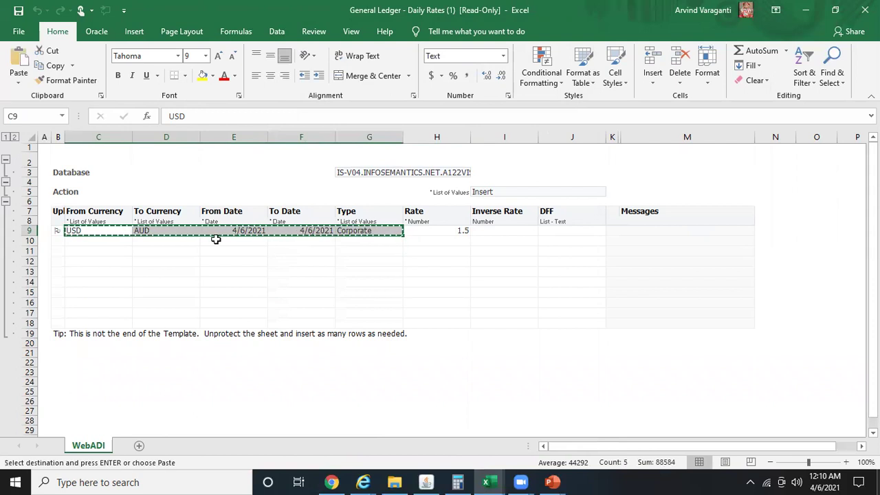
left_click(127, 243)
key("ctrl+v")
left_click(184, 241)
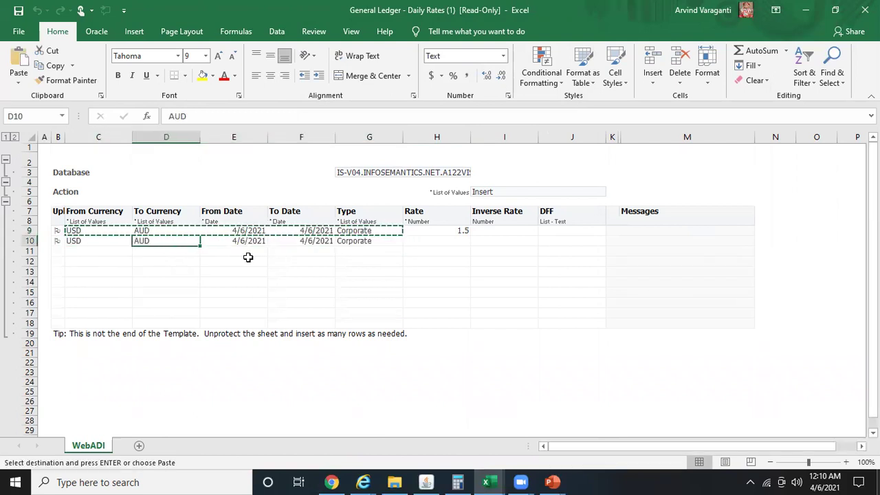
key("alt+Tab")
key("alt+Tab")
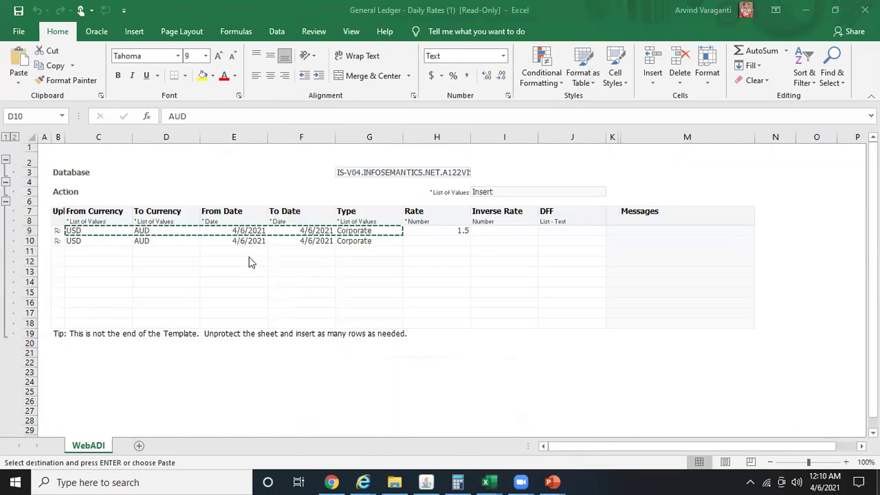
type("C")
key("Escape")
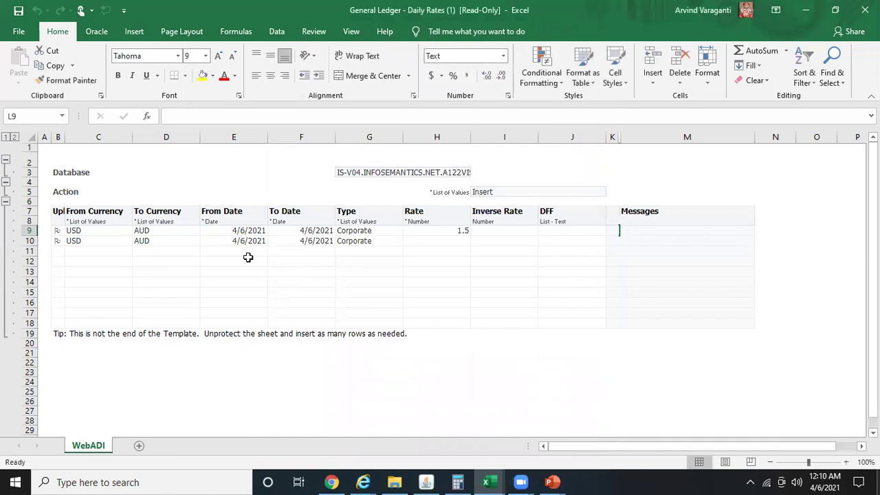
left_click(144, 241)
type("CAD")
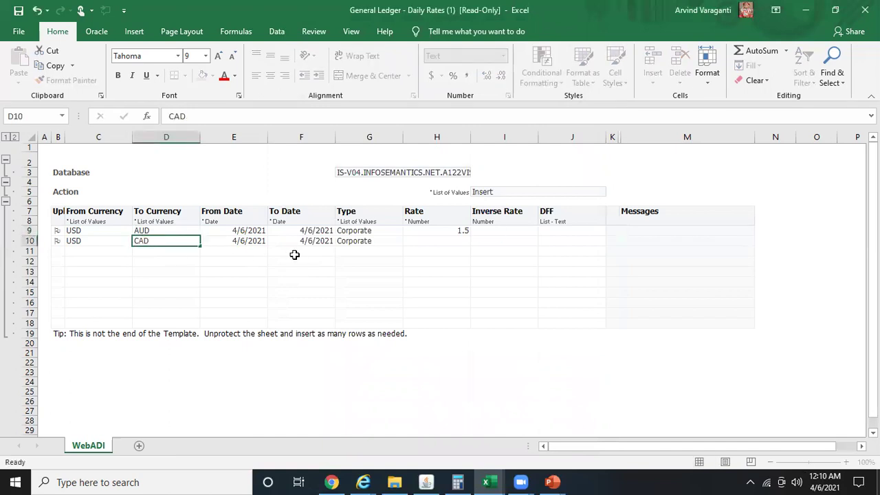
Step: Enter 1.25 as the Rate of the USD to CAD row
key("Tab")
key("Tab")
key("Tab")
key("Tab")
type("1.")
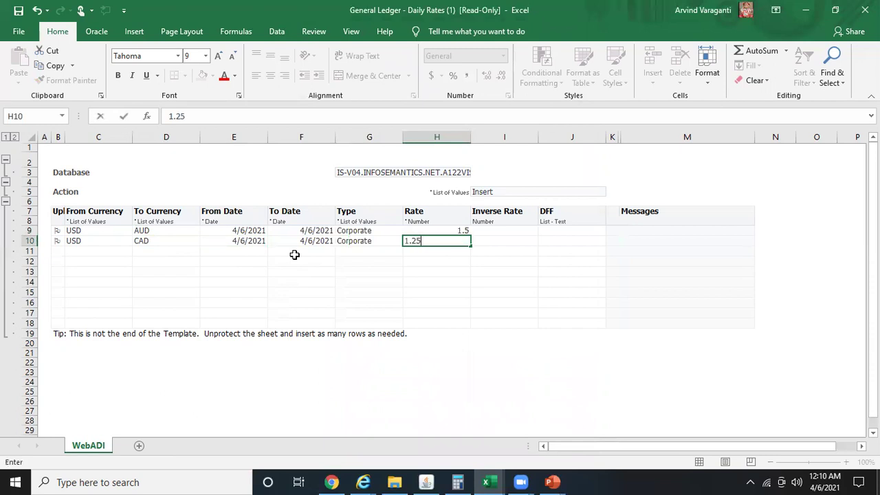
Step: Copy the USD to CAD row including its rate into row 11 and change the To Currency to SGD
left_click_drag(104, 241, 436, 236)
key("ctrl+c")
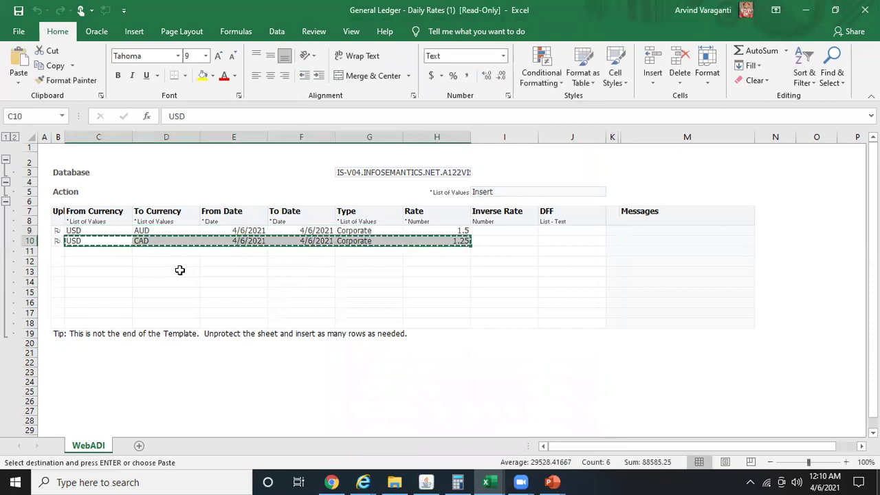
left_click(97, 254)
key("ctrl+v")
left_click(140, 252)
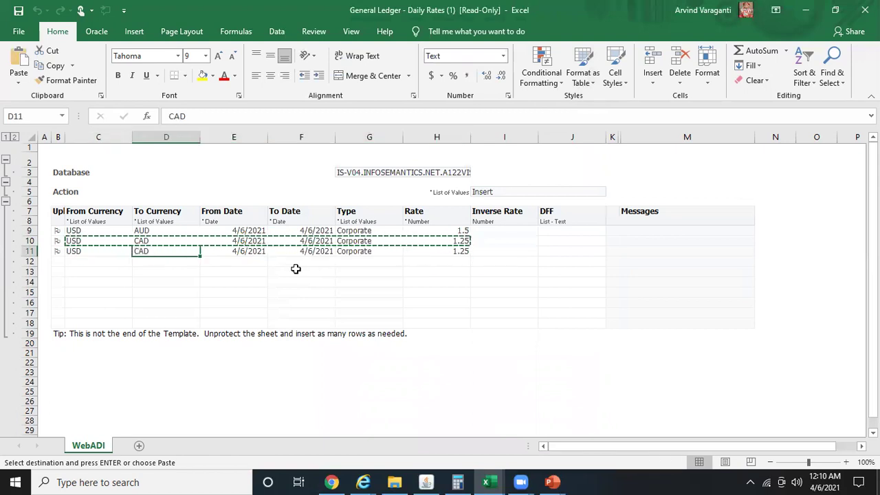
type("SGD")
Step: Check the USD to SGD rate in Book1 and set the Rate of the SGD row to 1.31
key("Tab")
key("Tab")
key("Tab")
key("Tab")
key("alt+Tab")
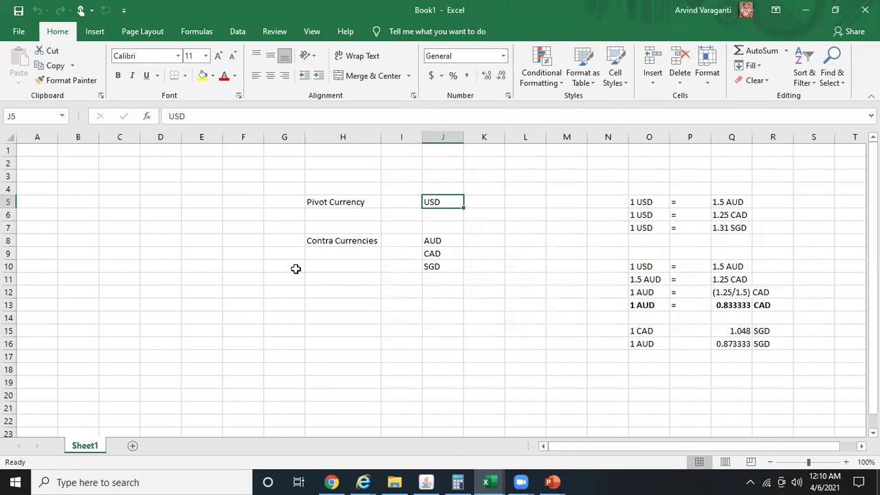
key("alt+Tab")
type("1.31")
key("Return")
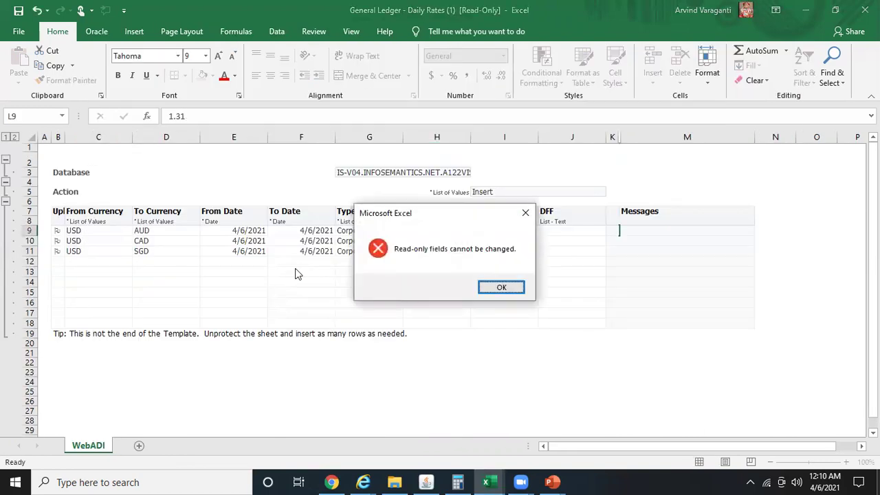
key("Return")
left_click(455, 252)
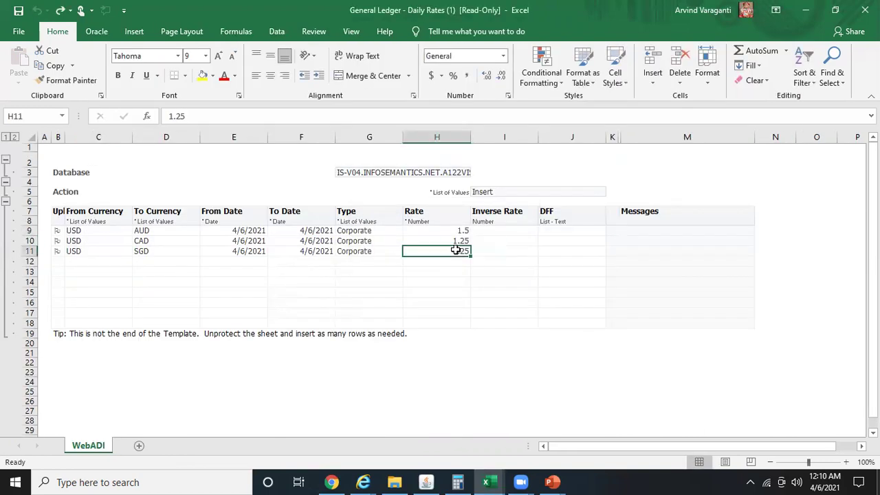
type("1.31")
key("Return")
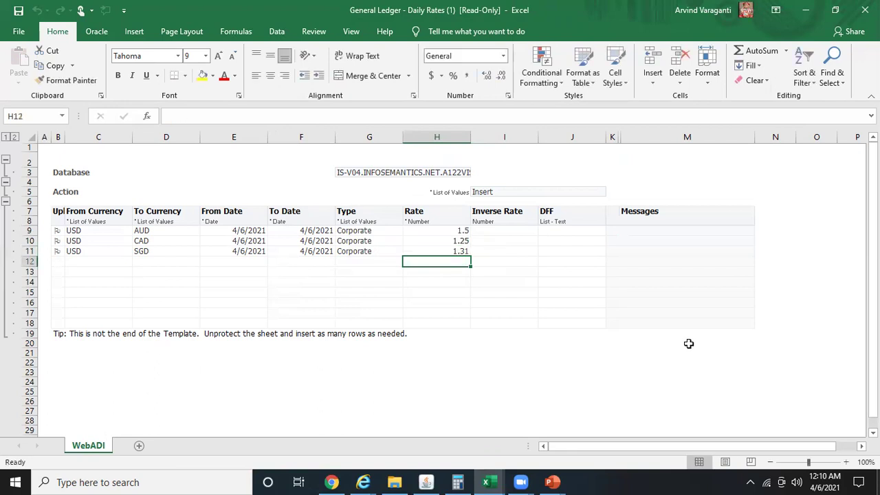
Step: Upload all rows of the daily rates sheet with Daily Rates Import submitted automatically, and close the confirmation
left_click(434, 244)
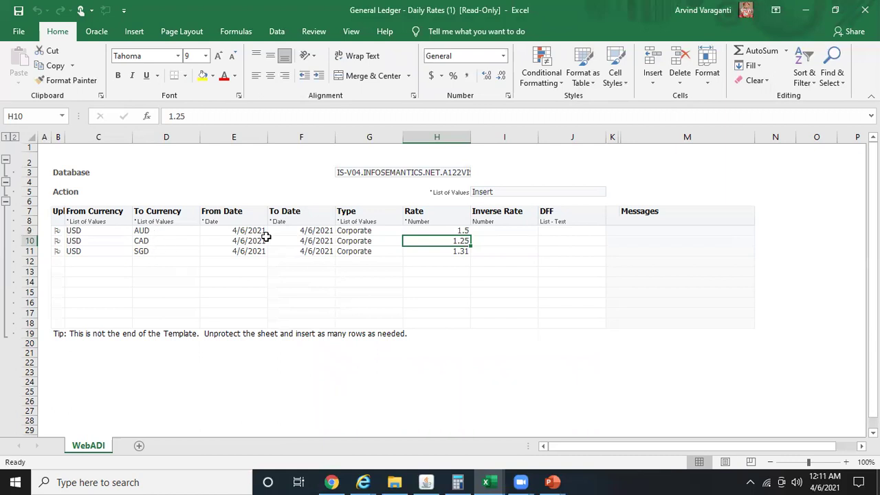
left_click(97, 32)
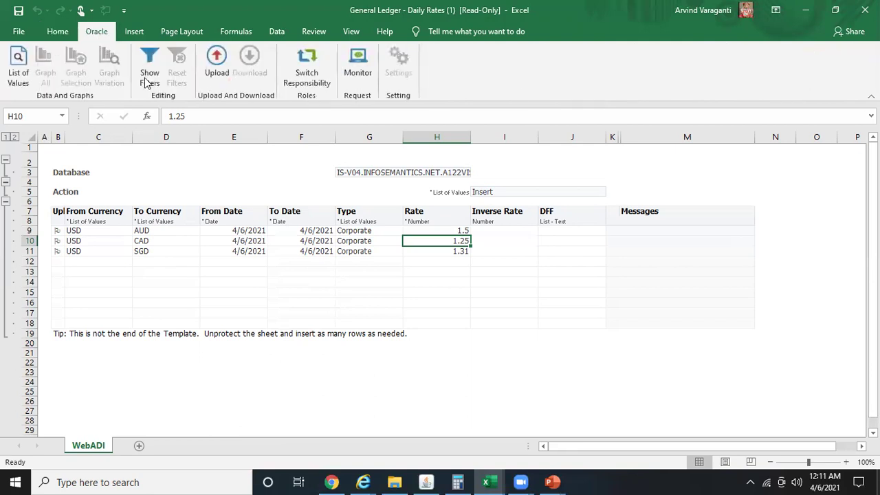
left_click(218, 65)
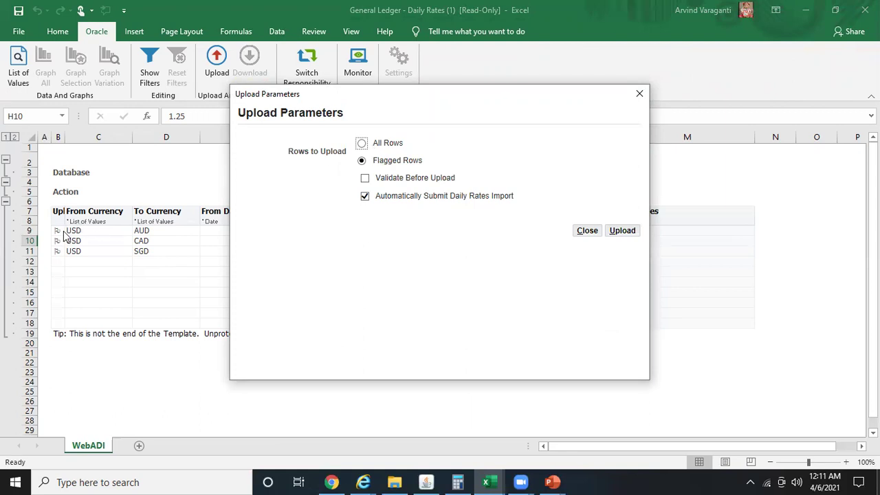
left_click(362, 143)
left_click(619, 230)
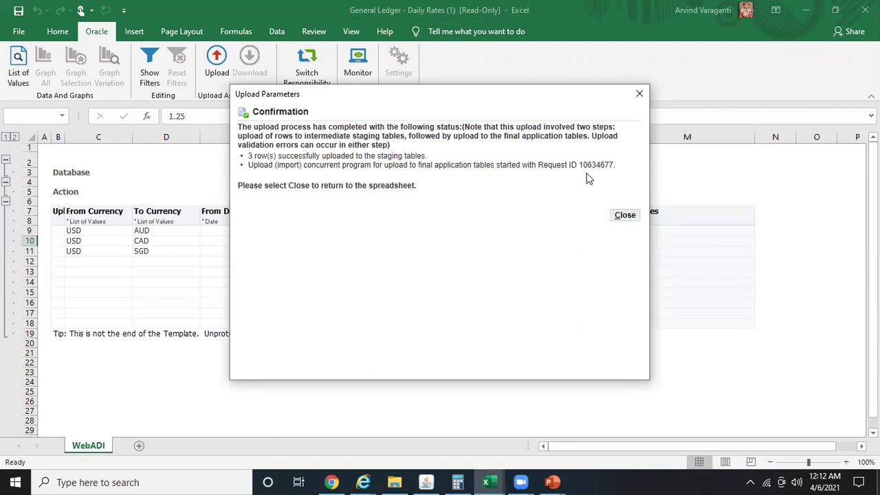
left_click(623, 218)
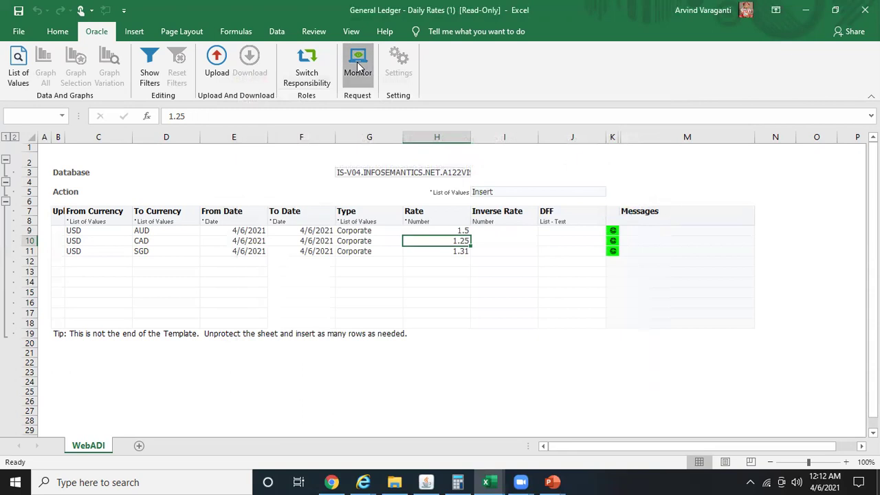
Step: Refresh the spreadsheet's request monitor, and list the concurrent requests in Oracle Applications
left_click(357, 67)
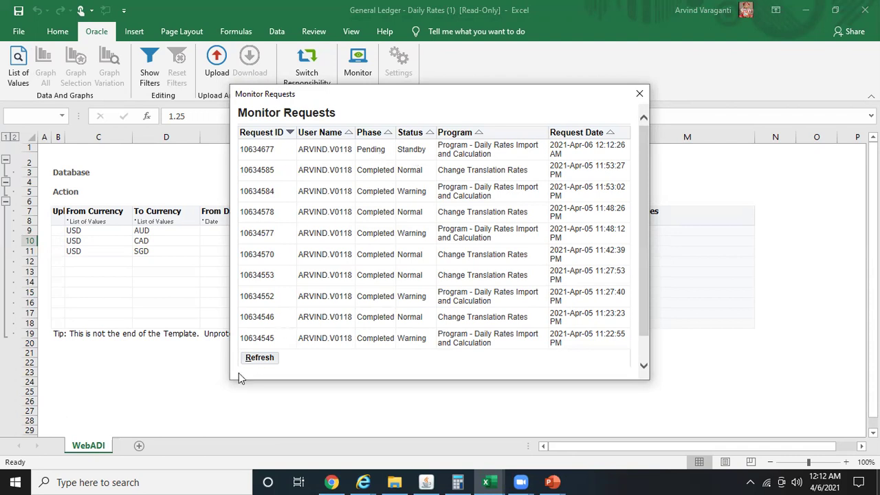
left_click(260, 362)
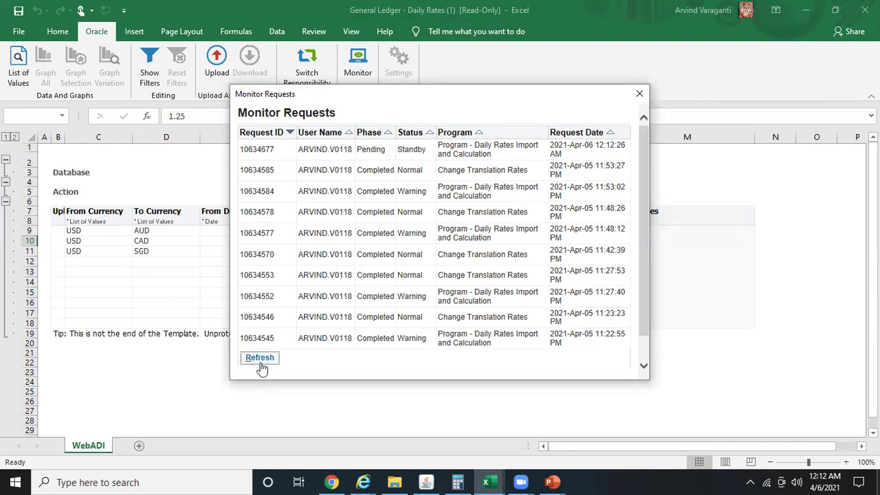
left_click(426, 482)
left_click(51, 25)
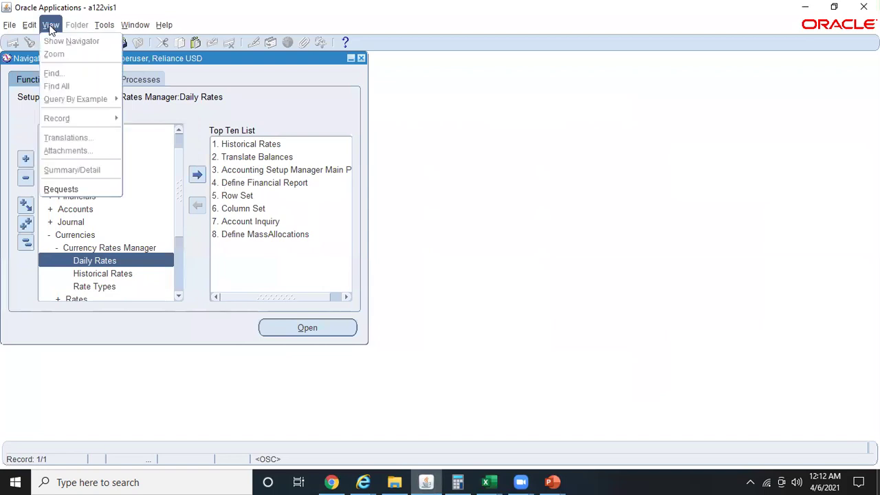
left_click(91, 194)
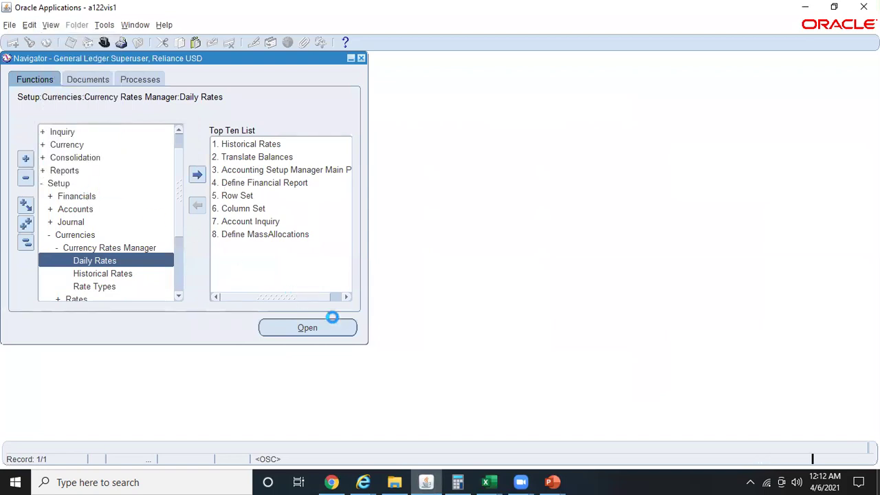
left_click(382, 358)
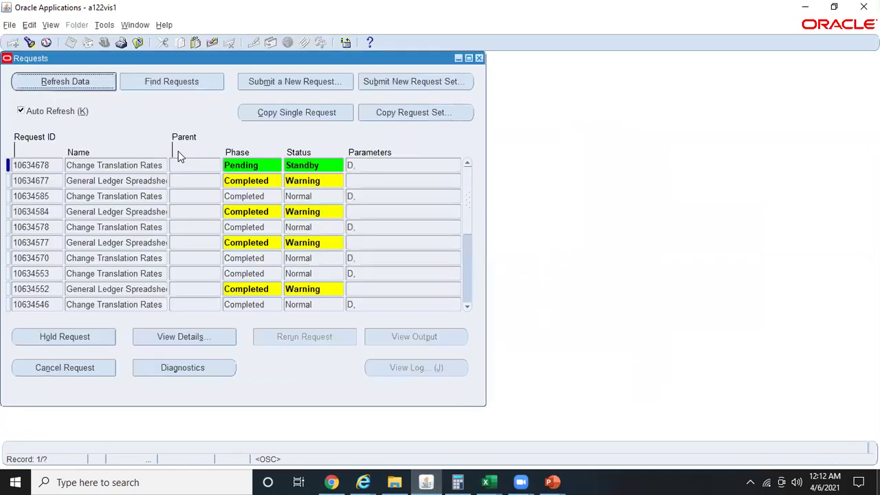
Step: Open the output of the latest General Ledger Spreadsheet request in the browser and examine the invalid row's From Currency and error code VF05
left_click(51, 181)
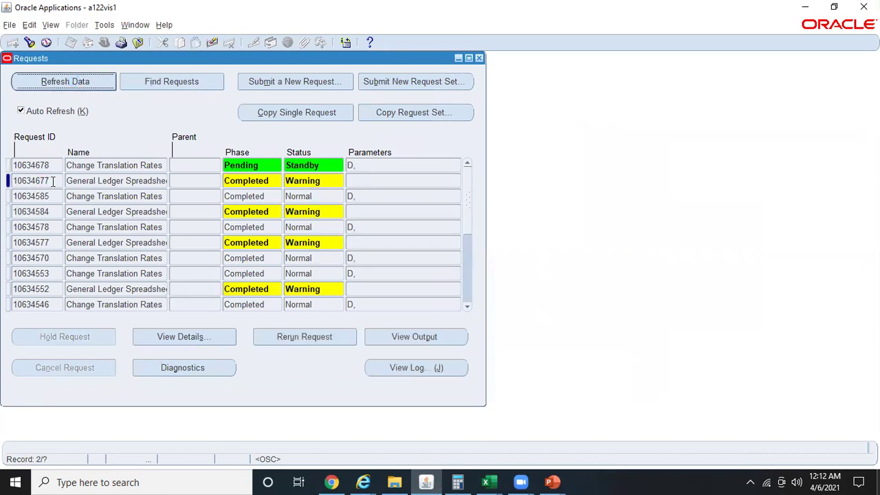
left_click(51, 164)
left_click(441, 338)
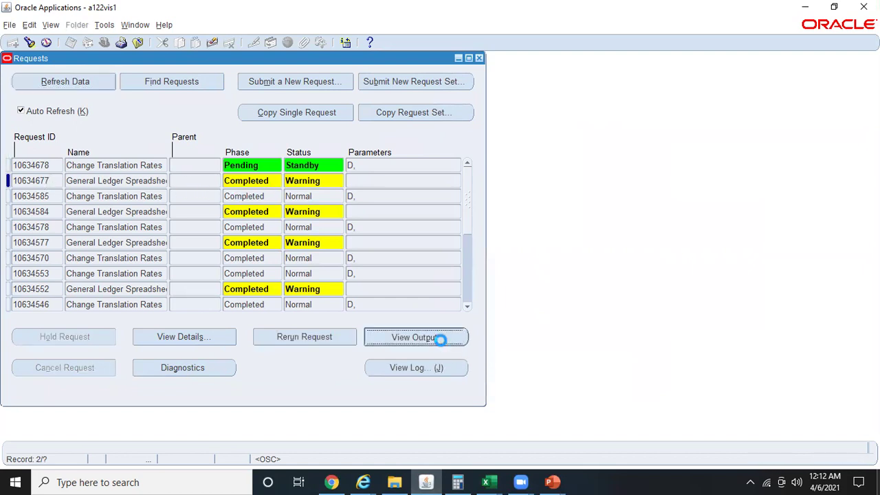
mouse_move(363, 481)
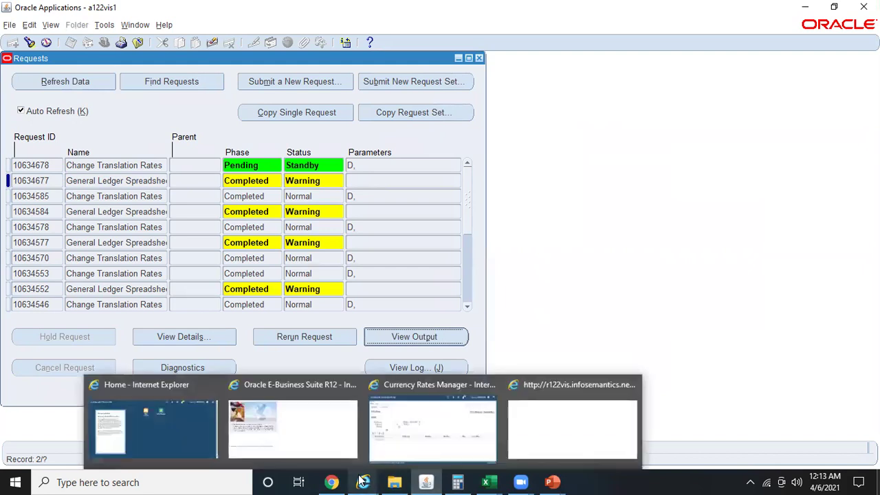
left_click(582, 440)
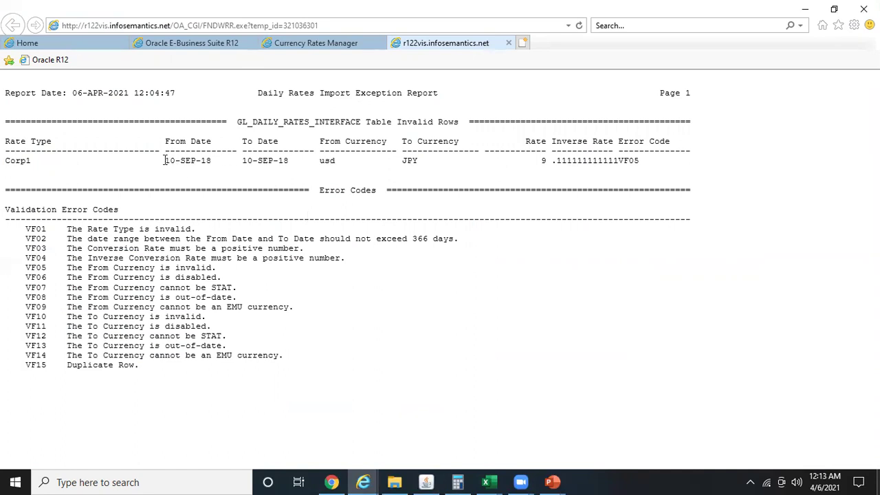
left_click_drag(336, 160, 315, 163)
left_click_drag(17, 268, 217, 269)
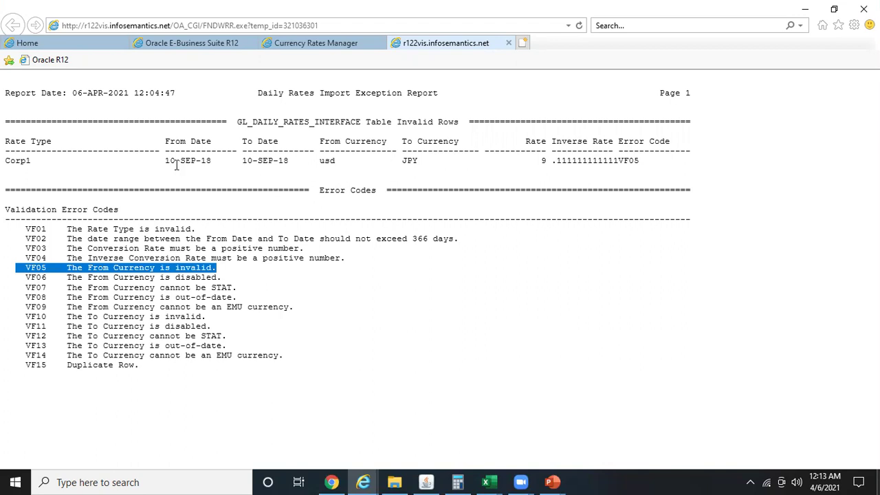
Step: Close the request monitor in the Excel rates sheet and refresh the request list in Oracle Applications
left_click(488, 482)
left_click(567, 439)
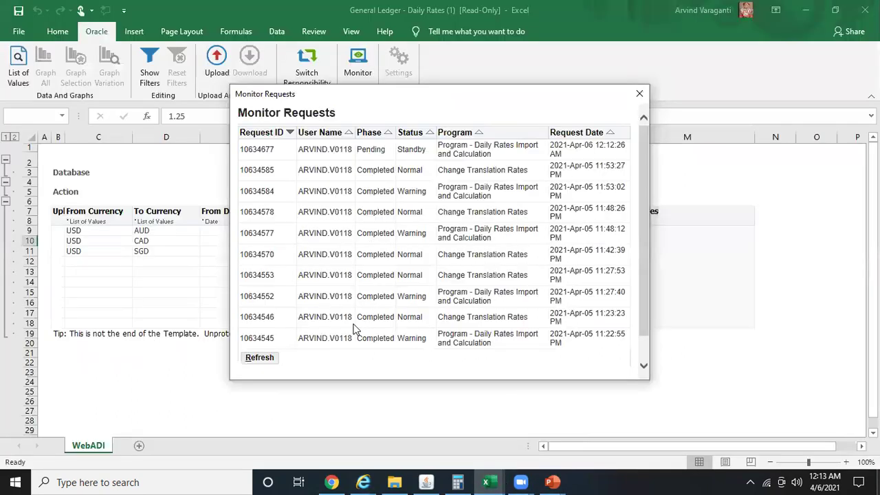
left_click(639, 93)
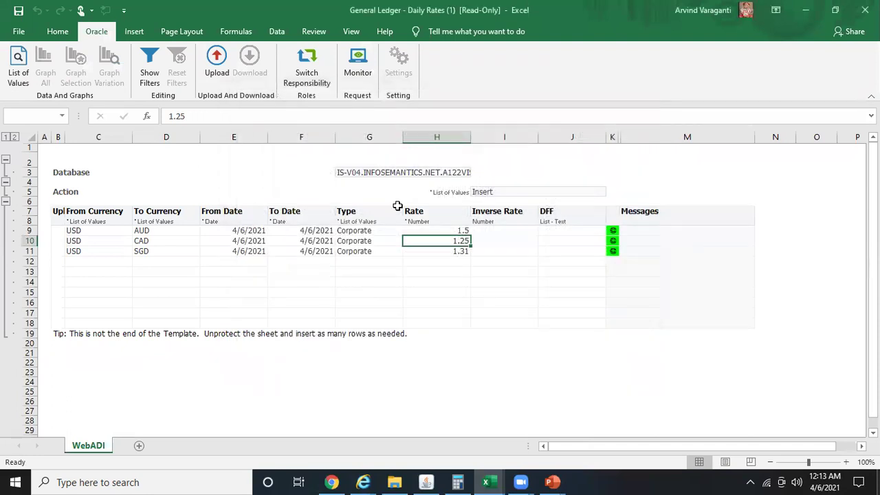
left_click(246, 237)
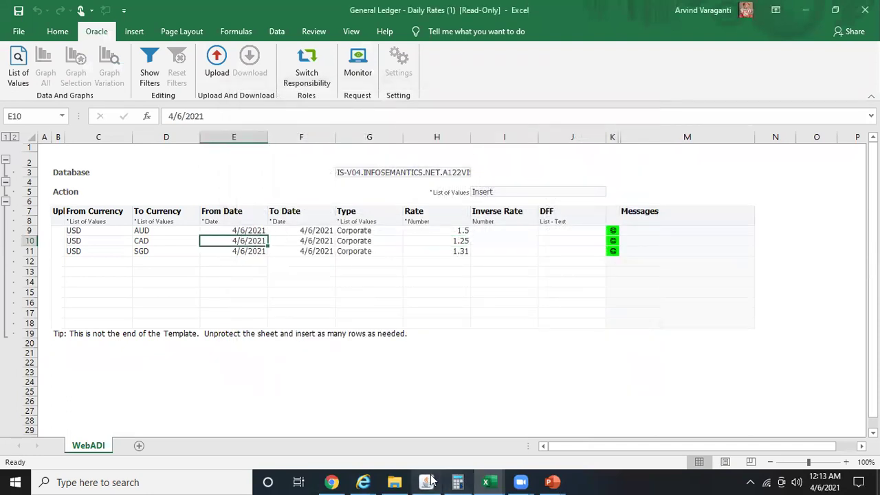
left_click(426, 482)
left_click(59, 81)
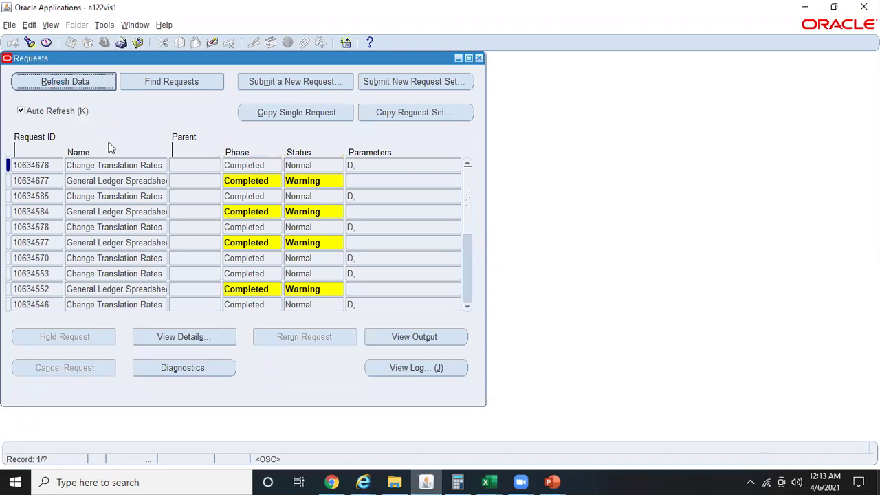
Step: Close the Requests window and open the Daily Rates form from the Currencies setup
left_click(479, 58)
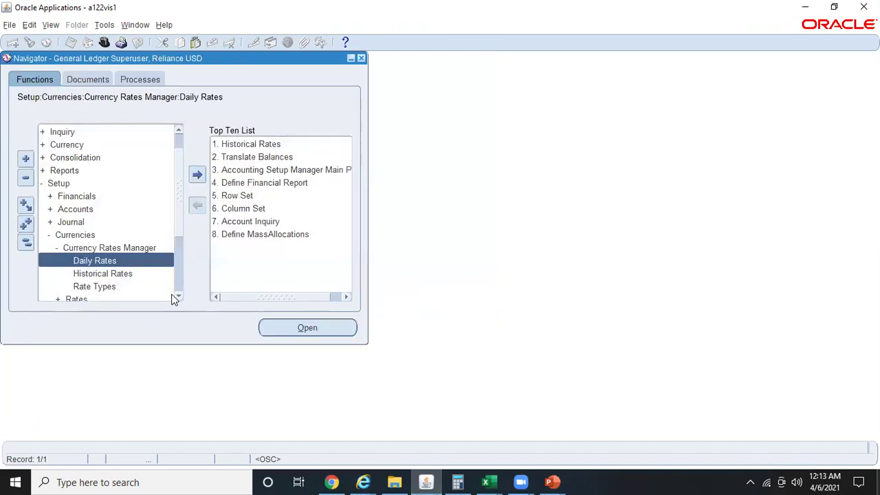
left_click(178, 297)
left_click(178, 296)
left_click(94, 286)
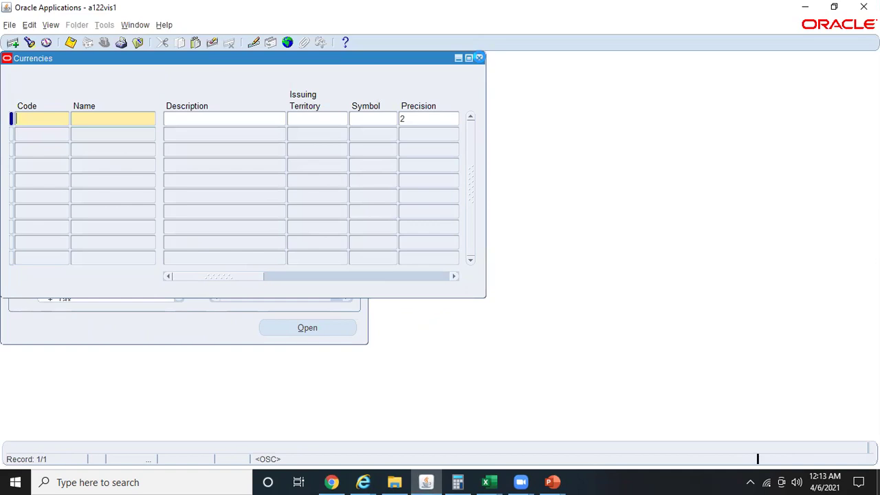
left_click(479, 58)
double_click(90, 274)
double_click(98, 286)
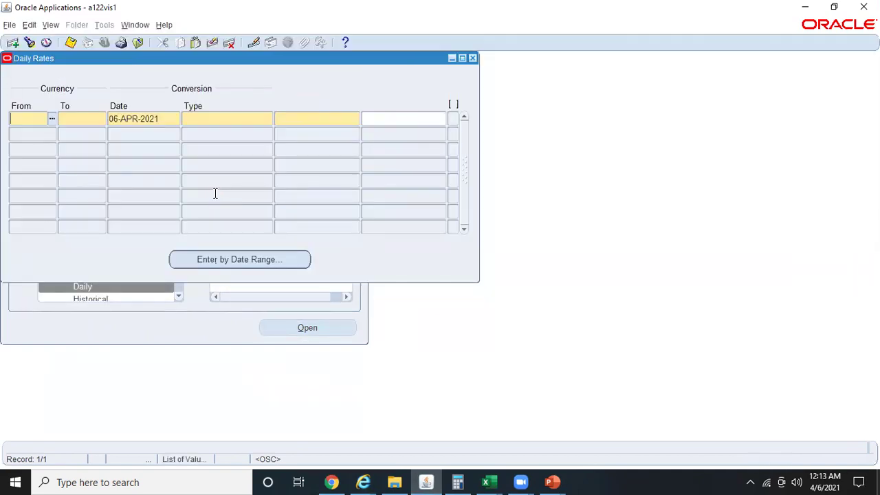
Step: Query the Corporate daily rate from USD to AUD for 06-APR-2021 and compare it with the rate in the Excel sheet
left_click(488, 482)
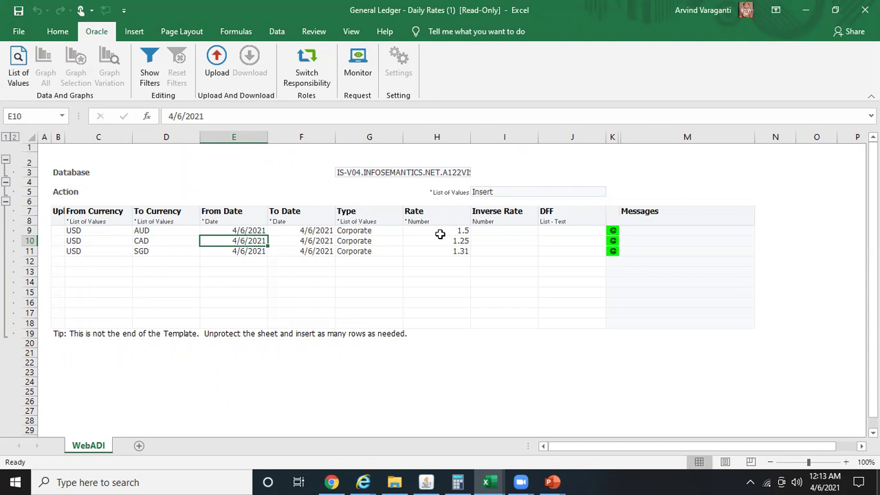
key("alt+Tab")
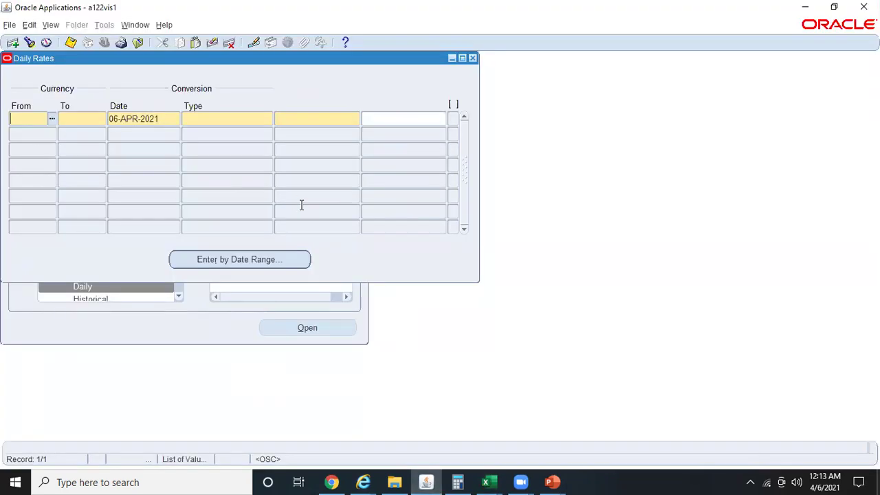
key("F11")
type("USDAUD")
type("06-APR-")
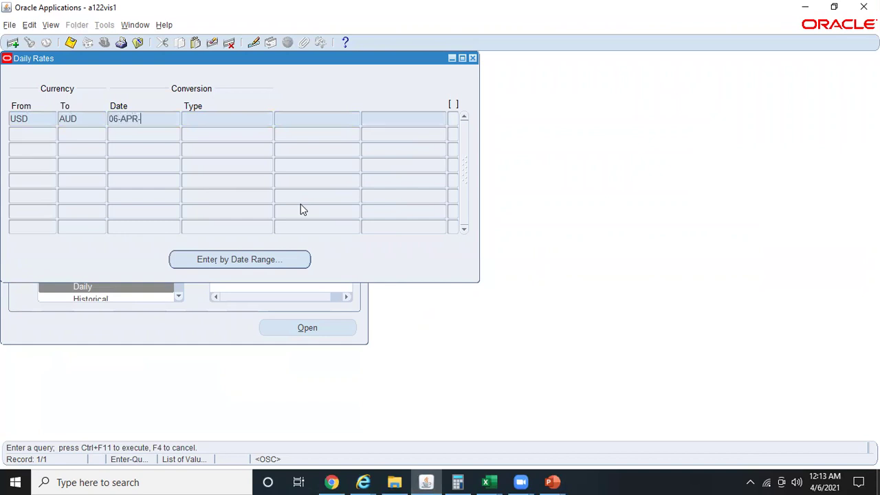
type("202")
type("Corporate")
key("ctrl+F11")
key("alt+Tab")
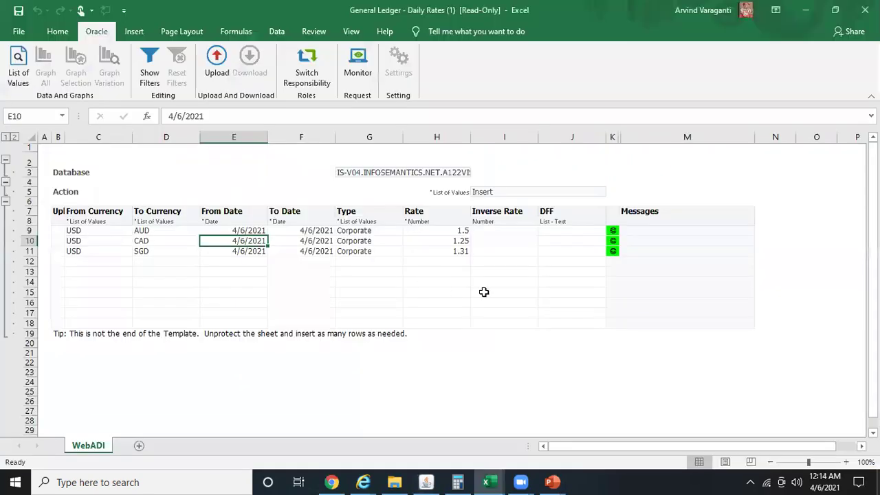
key("alt+Tab")
Step: View the record history of the USD to AUD rate, checking who updated it and when, and close it
left_click(163, 25)
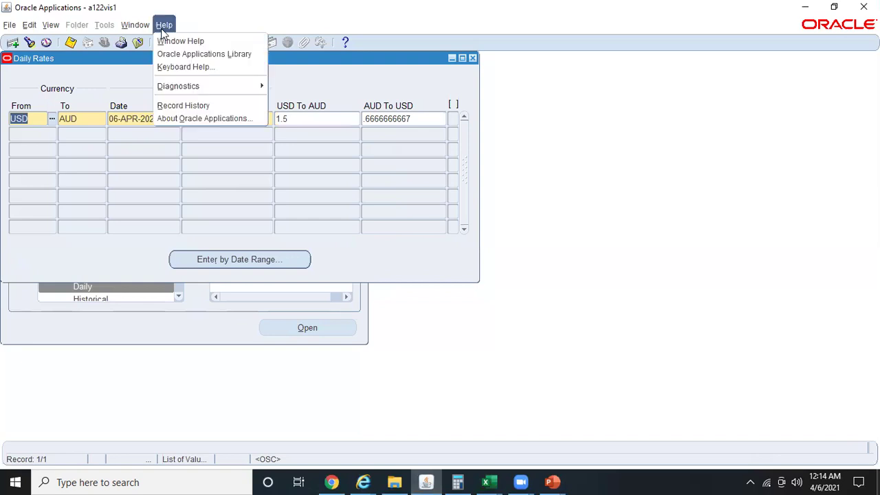
left_click(192, 103)
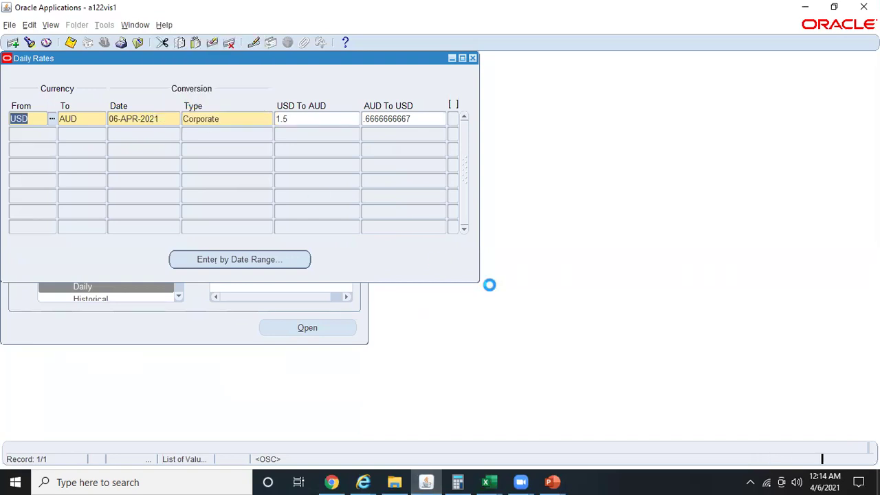
left_click_drag(406, 239, 463, 239)
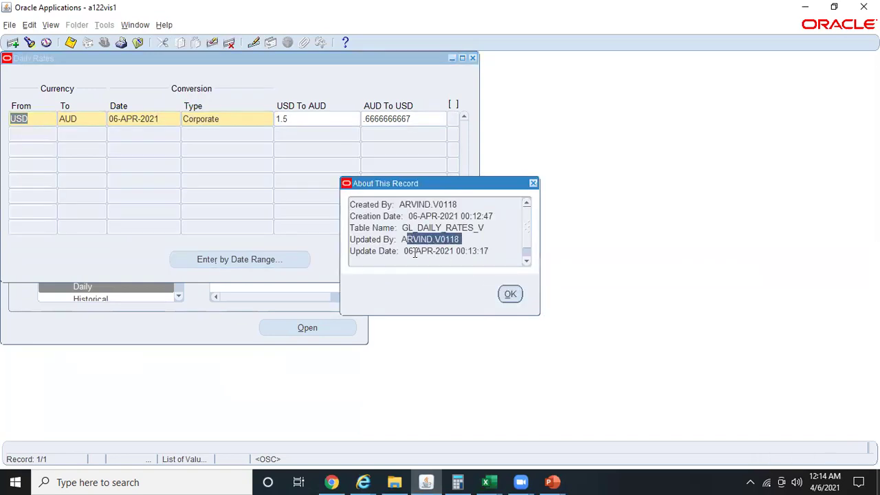
mouse_move(822, 479)
left_click(510, 295)
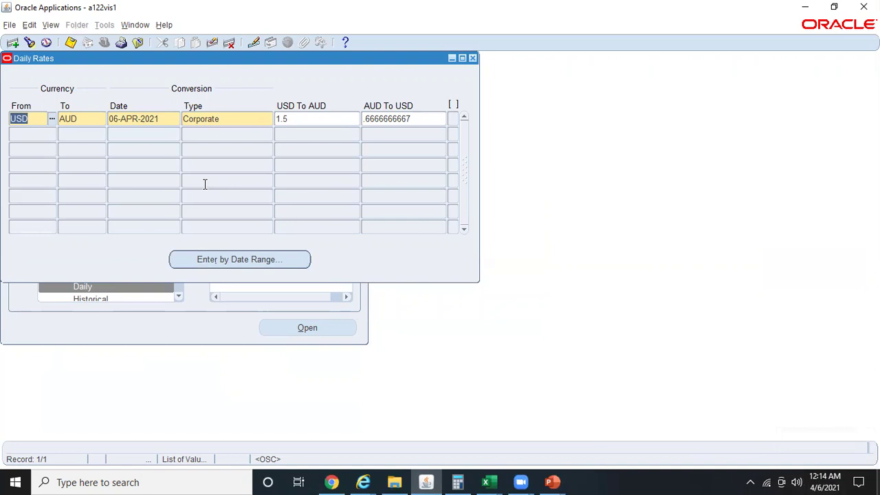
Step: Query the Corporate daily rate from USD to CAD for 06-APR-2021 and compare it with the rate in the Excel sheet
key("F11")
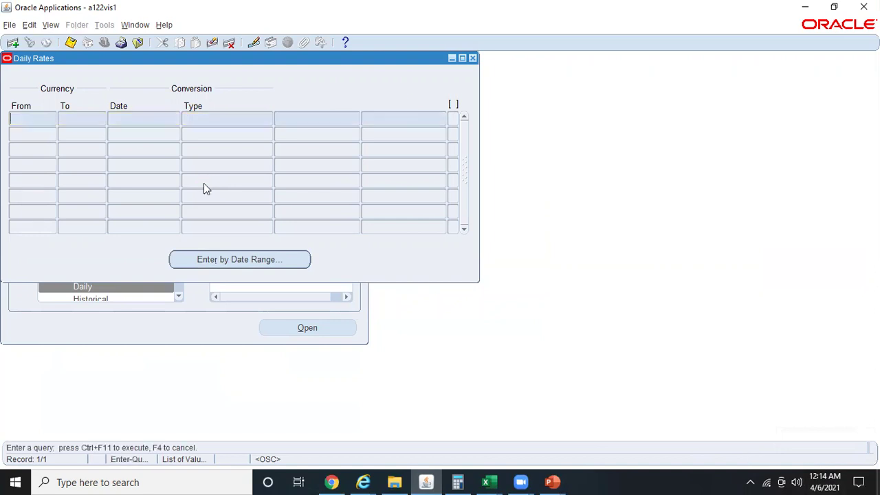
key("alt+Tab")
key("alt+Tab")
left_click(88, 122)
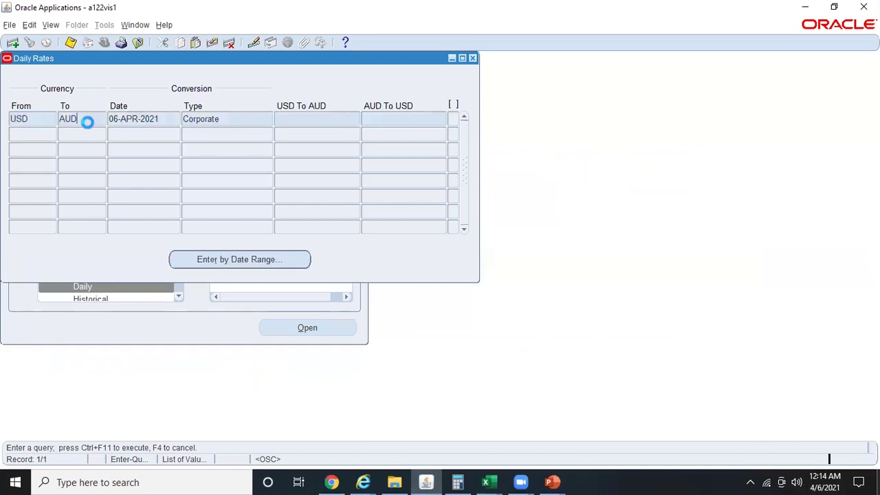
double_click(88, 122)
type("C")
key("shift+Tab")
key("alt+Tab")
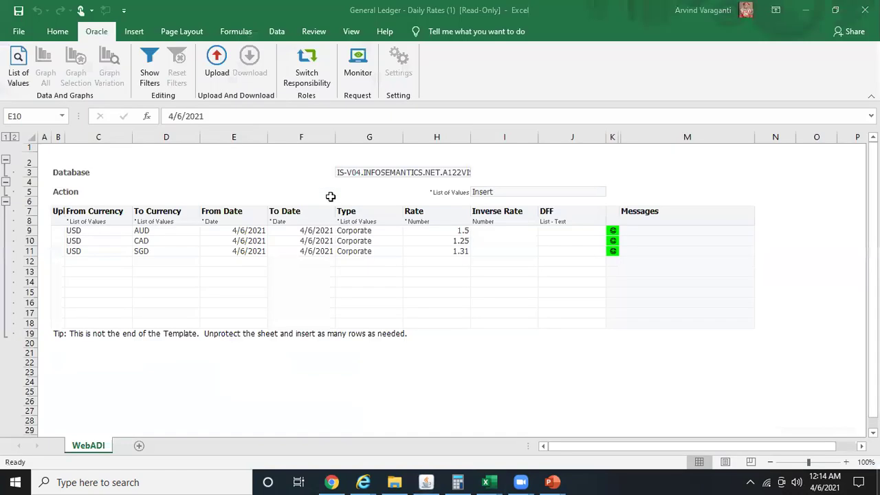
key("alt+Tab")
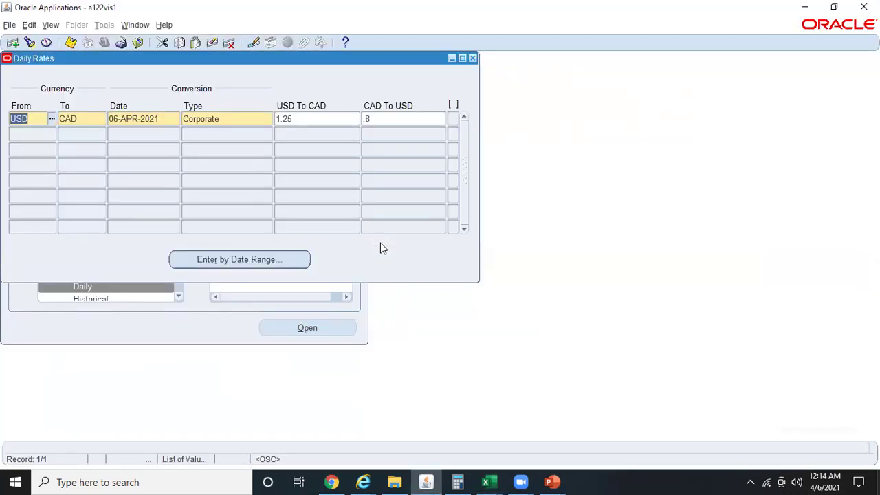
Step: Query the Corporate daily rate from USD to SGD for 06-APR-2021
key("F11")
key("F11")
key("Tab")
type("SGD")
key("ctrl+F11")
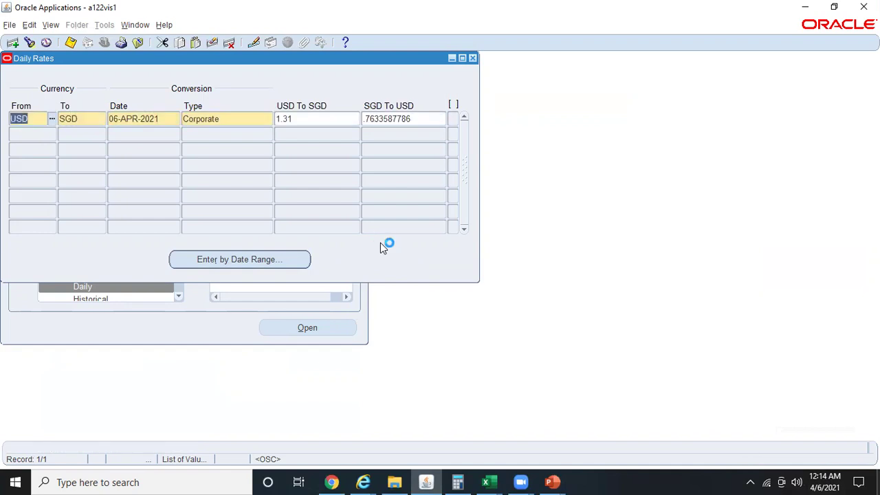
Step: Compare the USD to SGD rate with the Web ADI sheet in Excel and review the USD rates in the Book1 workbook
key("alt+Tab")
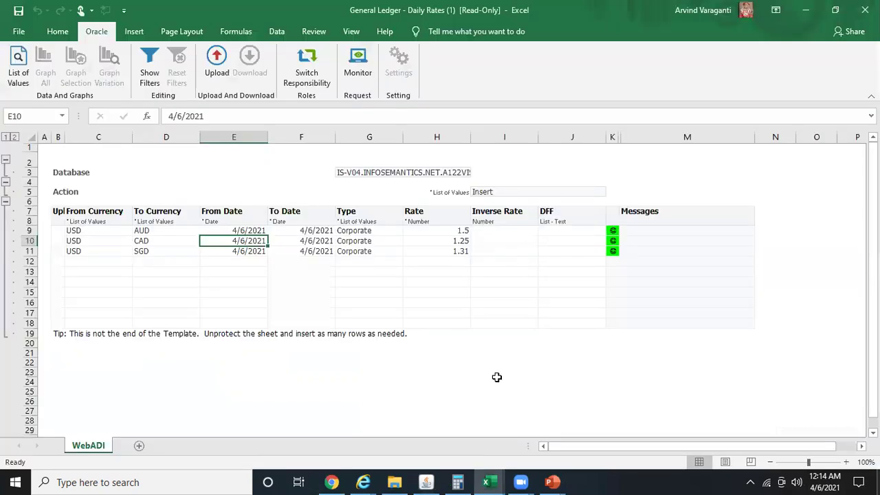
key("alt+Tab")
mouse_move(488, 481)
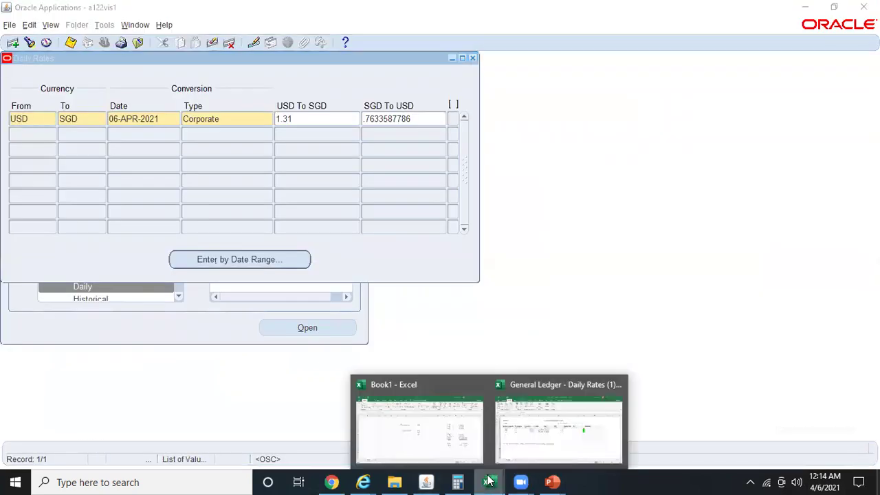
left_click(569, 424)
left_click(450, 420)
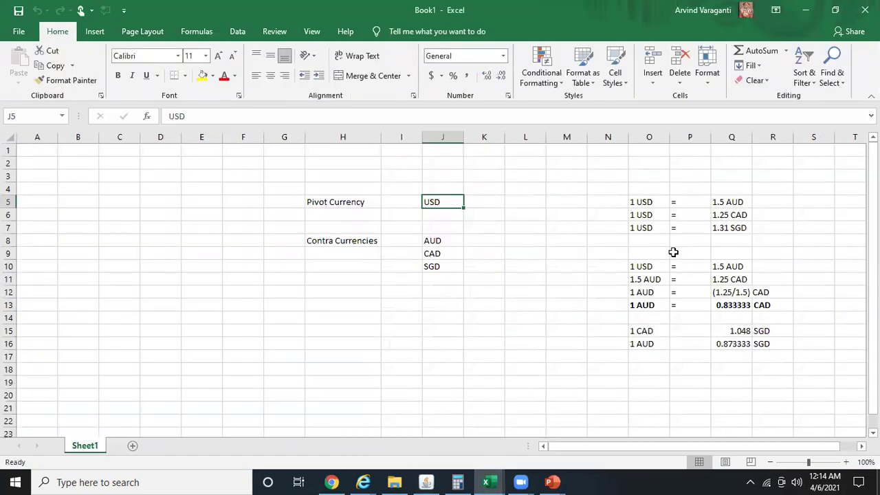
left_click(618, 185)
left_click_drag(618, 184, 760, 243)
left_click(740, 201)
left_click(740, 215)
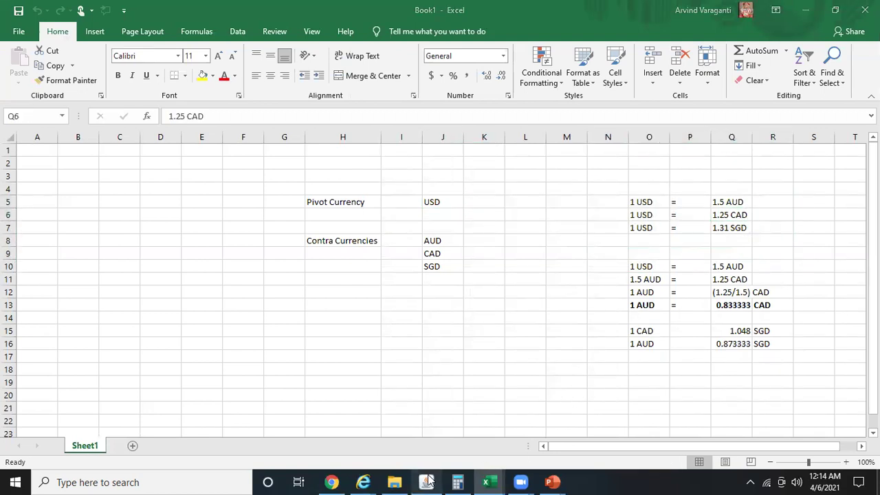
Step: Switch back to Oracle Applications and query the Corporate daily rate from AUD to CAD for 06-APR-2021
left_click(432, 481)
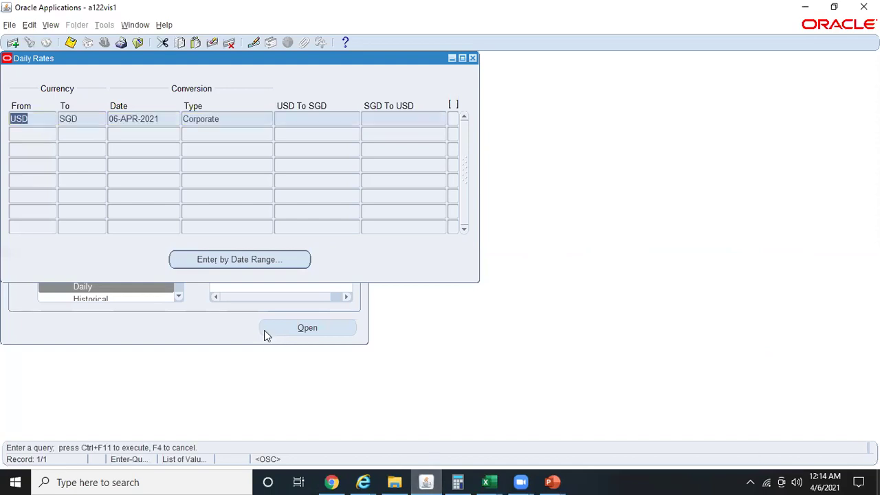
type("AUD")
key("Tab")
type("CAD")
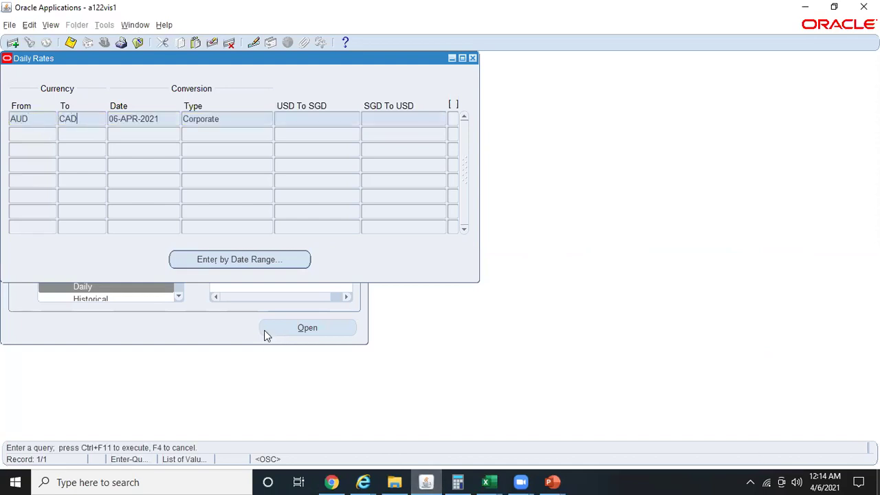
key("ctrl+F11")
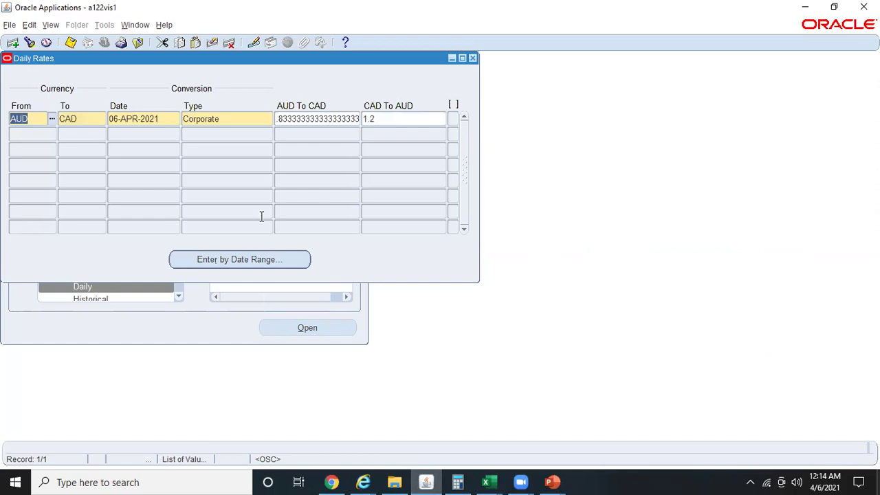
Step: Try to view the record history of the AUD to CAD rate
left_click(164, 26)
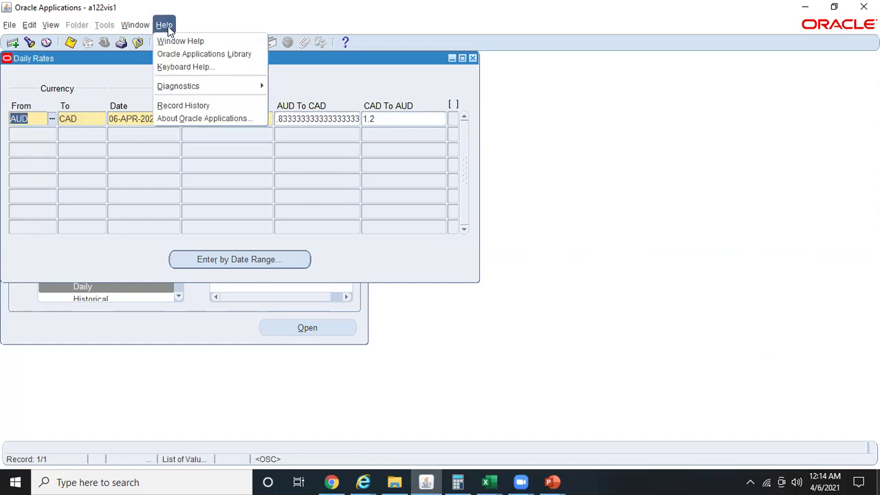
left_click(213, 113)
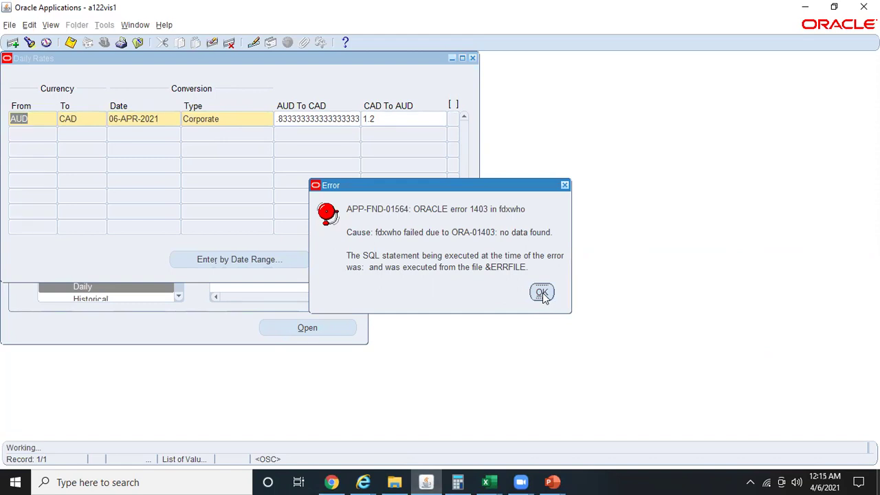
left_click(542, 293)
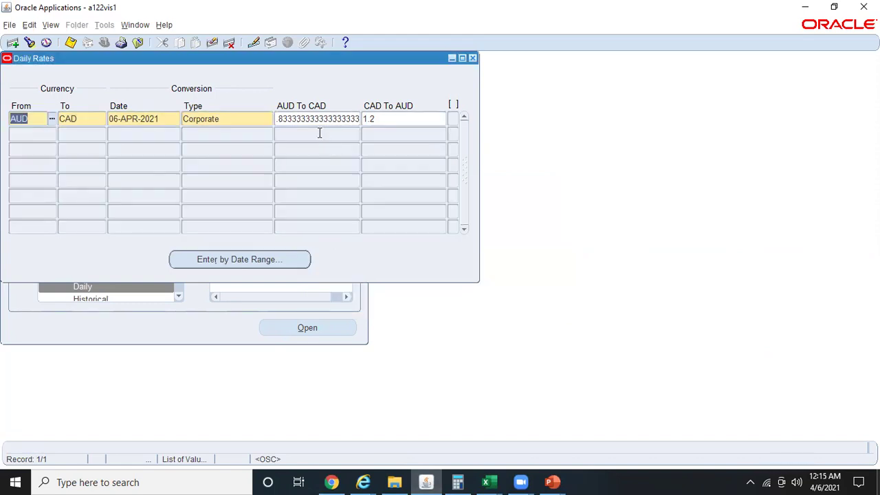
Step: Compare the AUD to CAD rate with the calculated cross rate in cell Q13 of the Book1 workbook in Excel
left_click(310, 119)
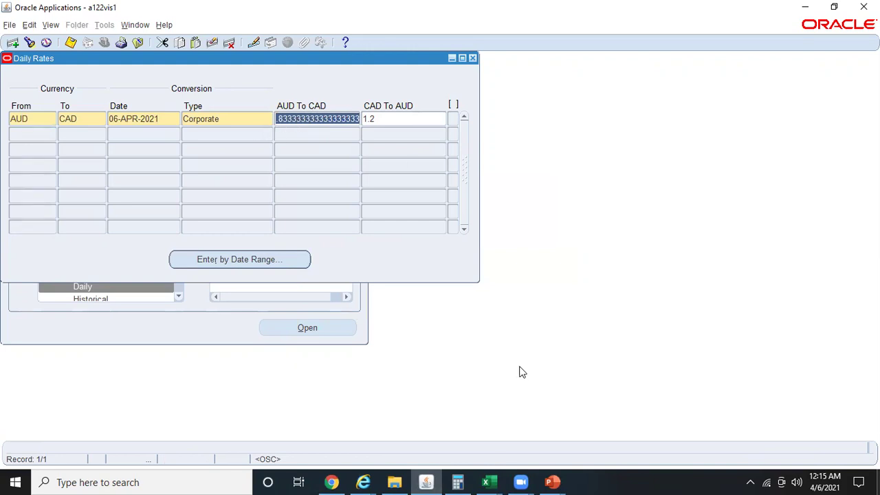
left_click(488, 482)
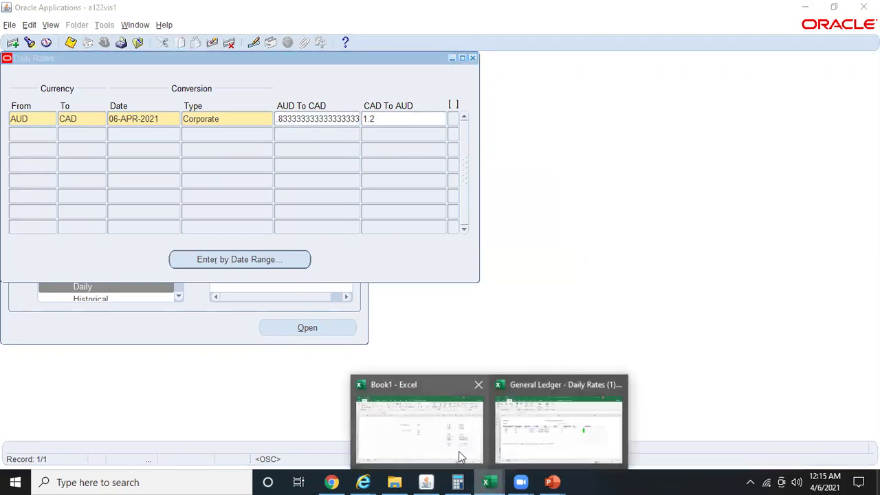
left_click(459, 451)
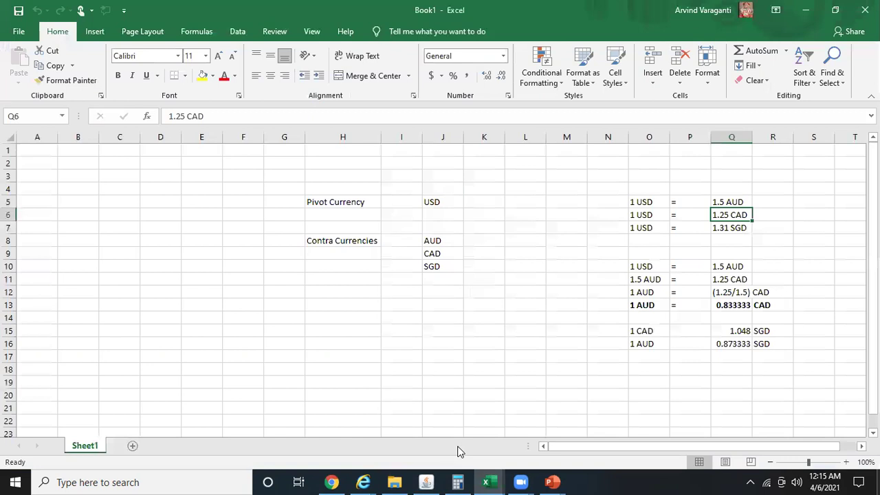
left_click(731, 305)
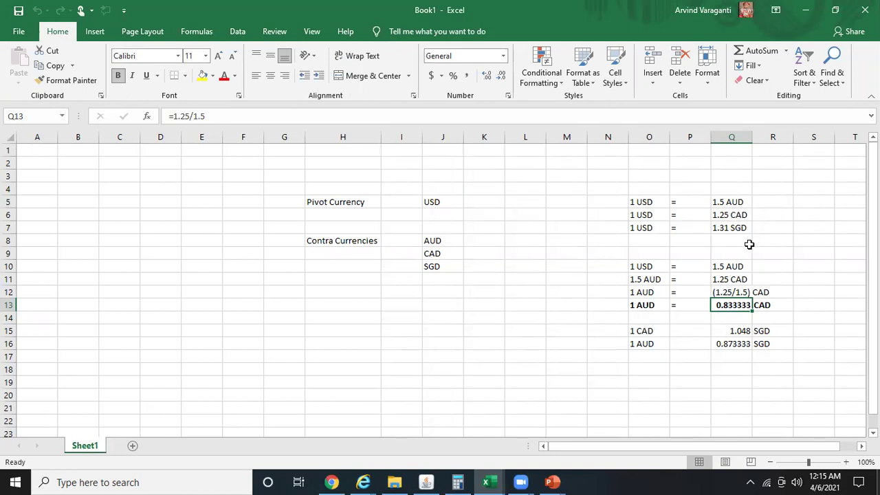
Step: Query the Corporate daily rate from CAD to SGD for 06-APR-2021 in Oracle and compare it with cell Q15 in Book1
key("alt+Tab")
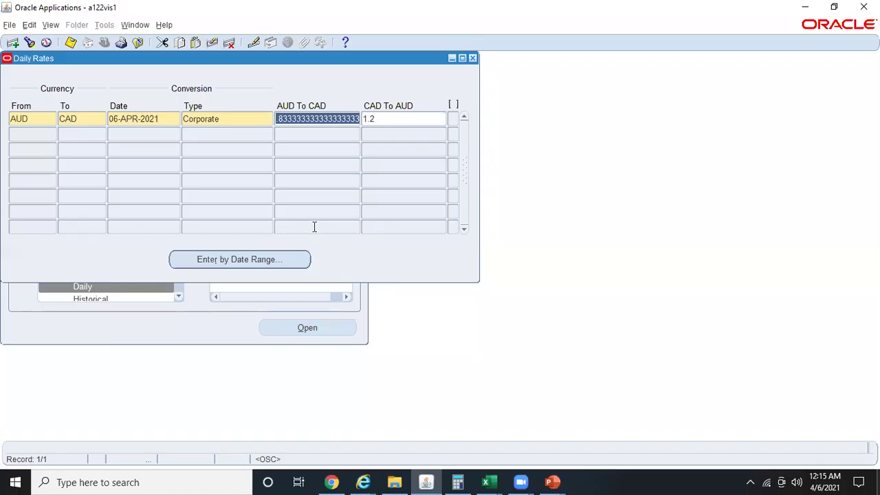
key("F11")
type("CAD")
key("Tab")
type("S")
key("ctrl+F11")
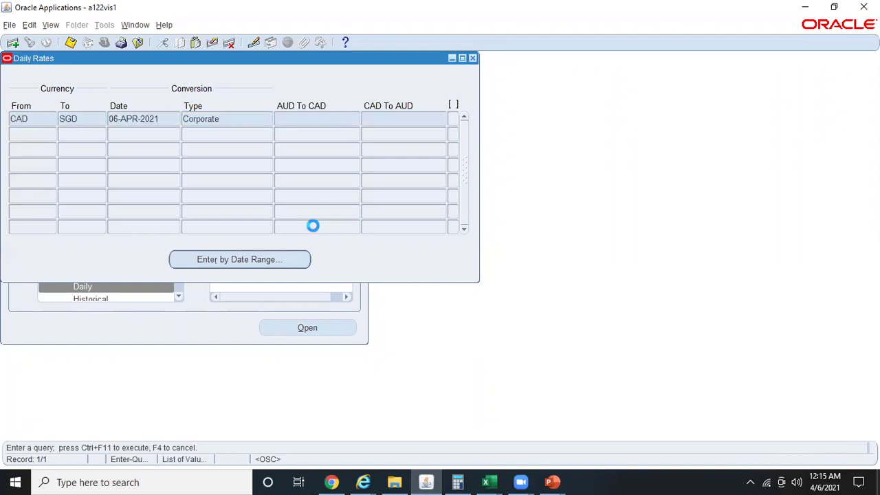
left_click(312, 119)
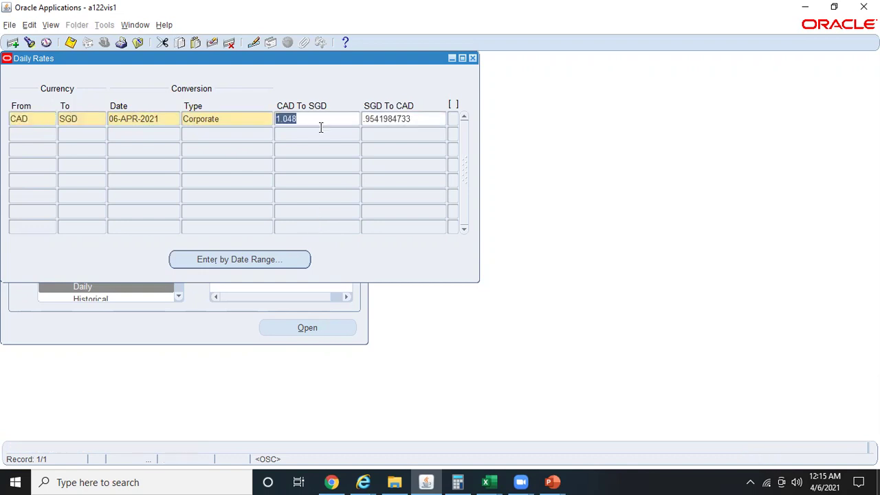
key("alt+Tab")
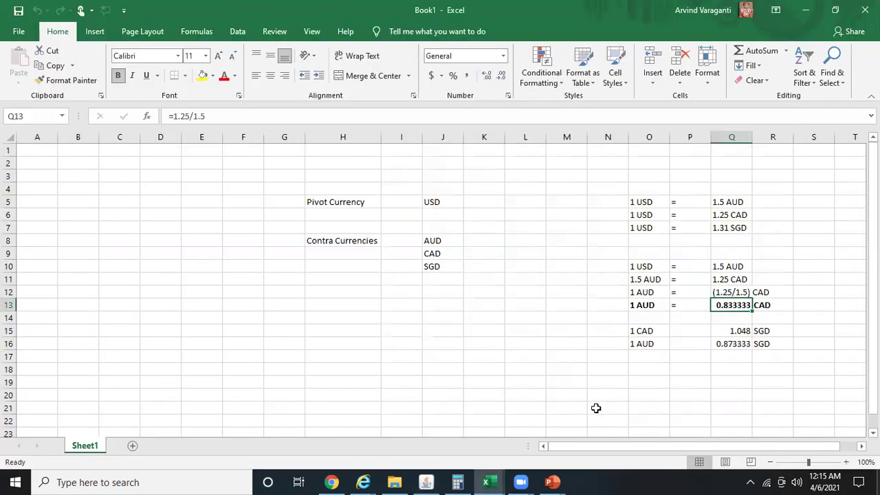
left_click(726, 330)
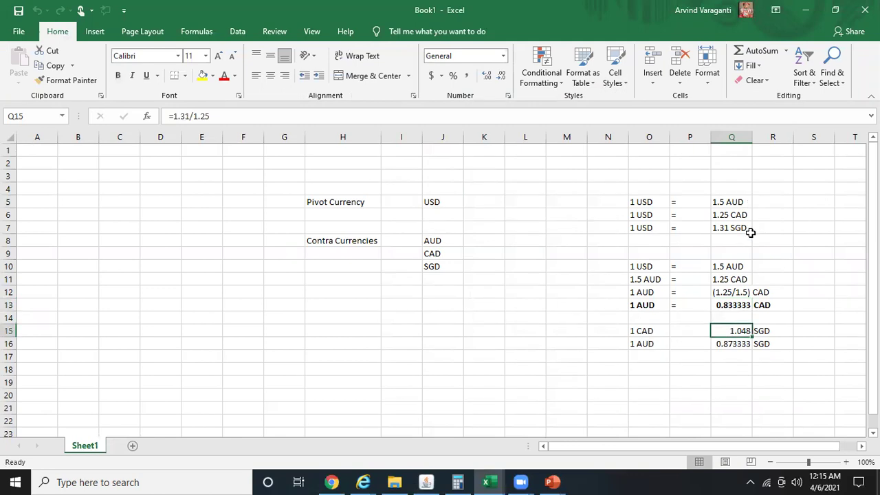
Step: Query the Corporate daily rate from AUD to SGD for 06-APR-2021 in Oracle and compare it with cell Q16 in Book1
key("alt+Tab")
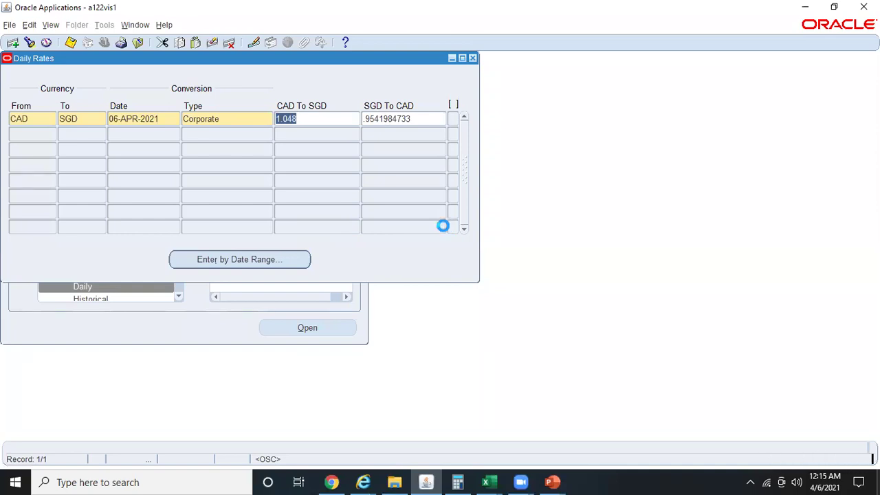
key("F11")
type("AU")
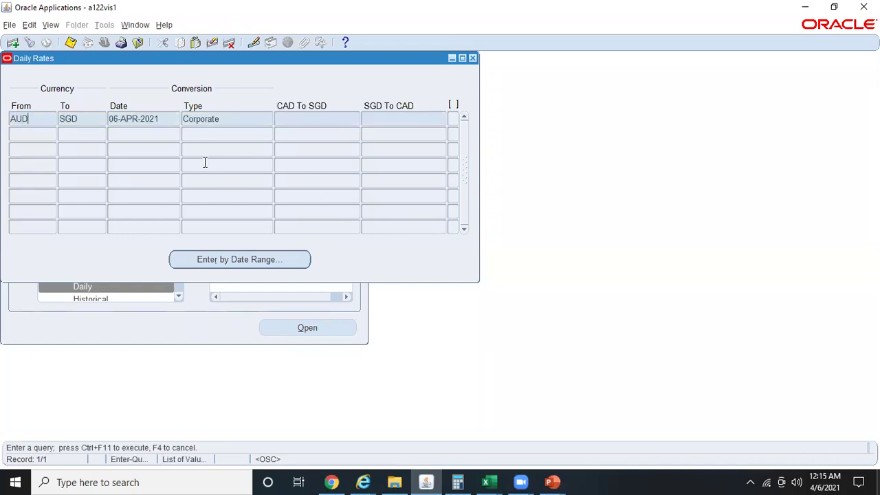
key("ctrl+F11")
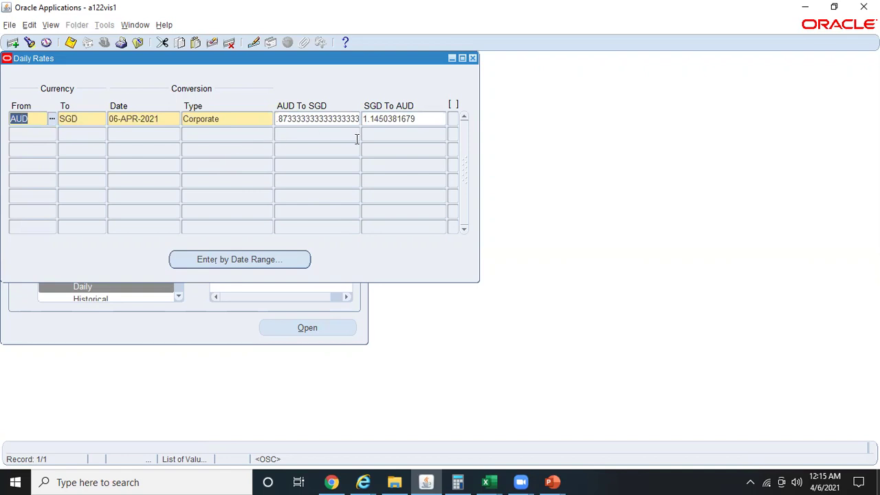
key("alt+Tab")
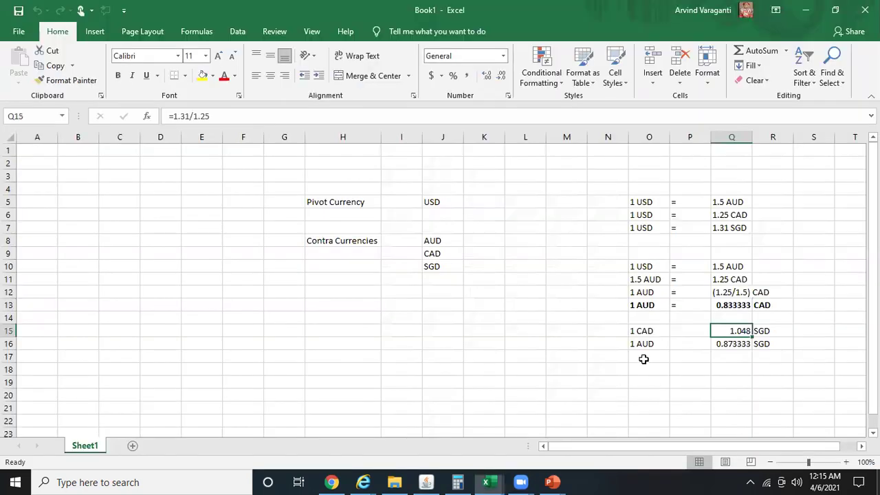
left_click(725, 345)
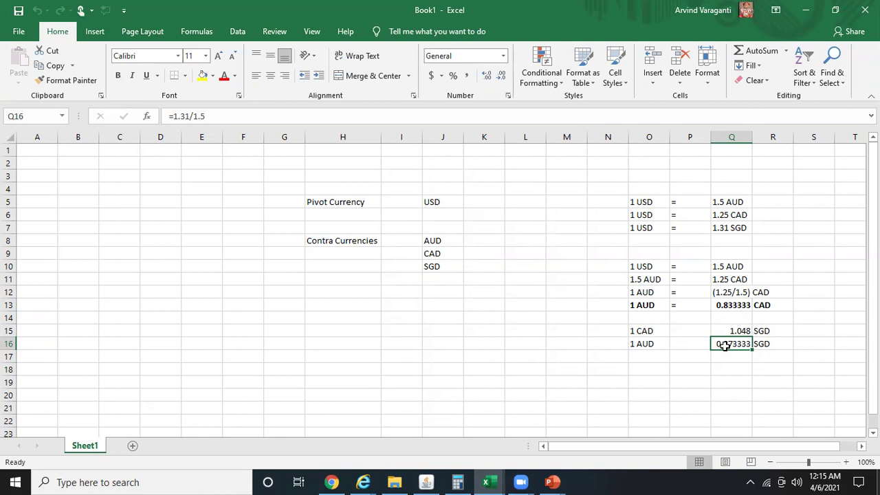
Step: Review the pivot currency and the list of contra currencies in the Book1 sheet
left_click(435, 200)
left_click_drag(439, 240, 445, 293)
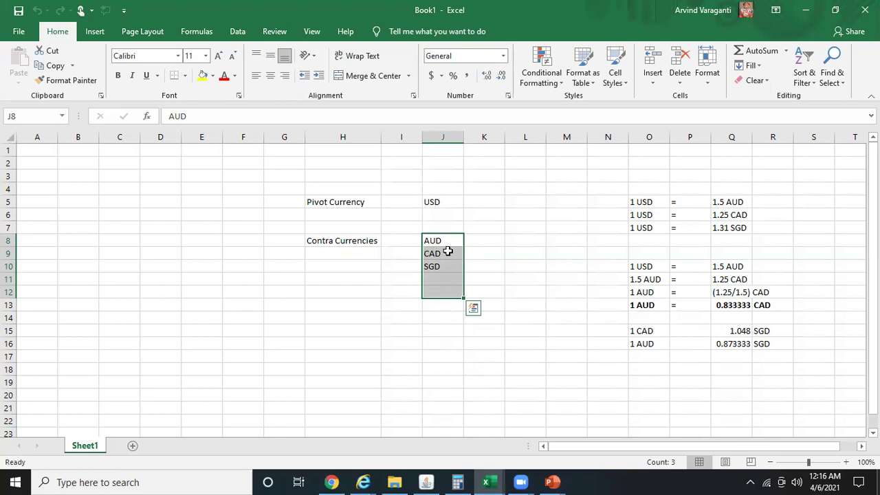
left_click(442, 202)
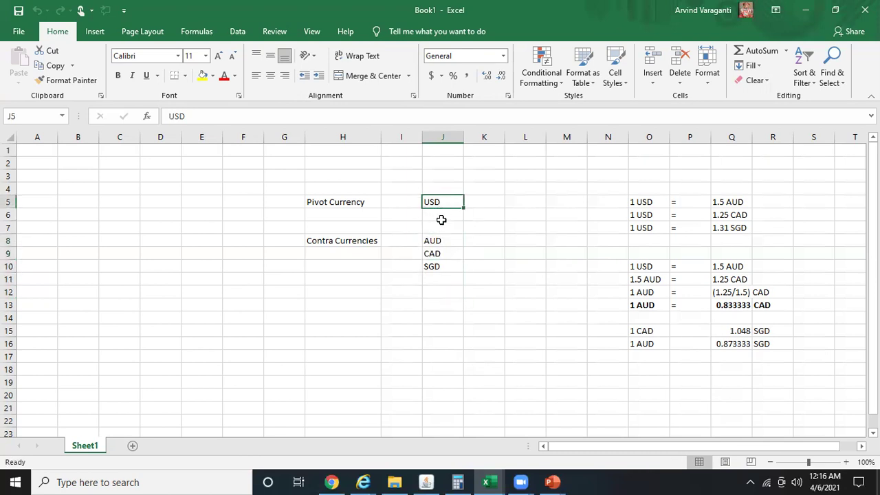
left_click_drag(442, 241, 451, 400)
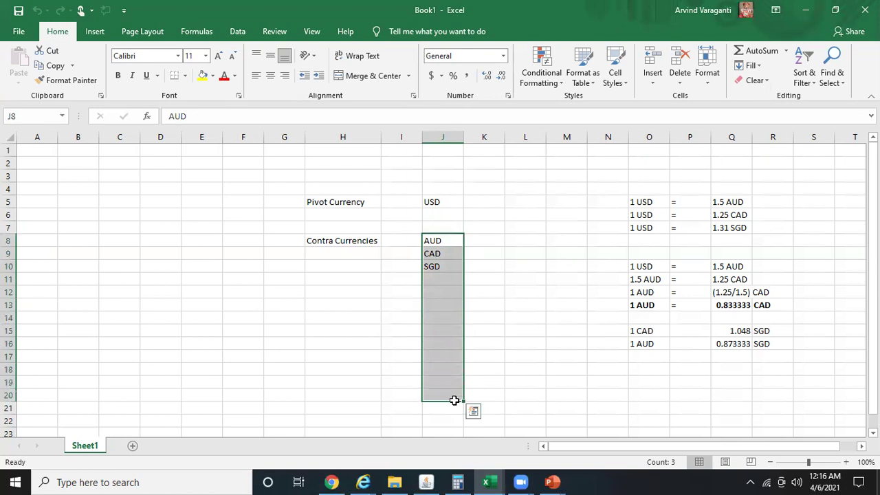
left_click(576, 344)
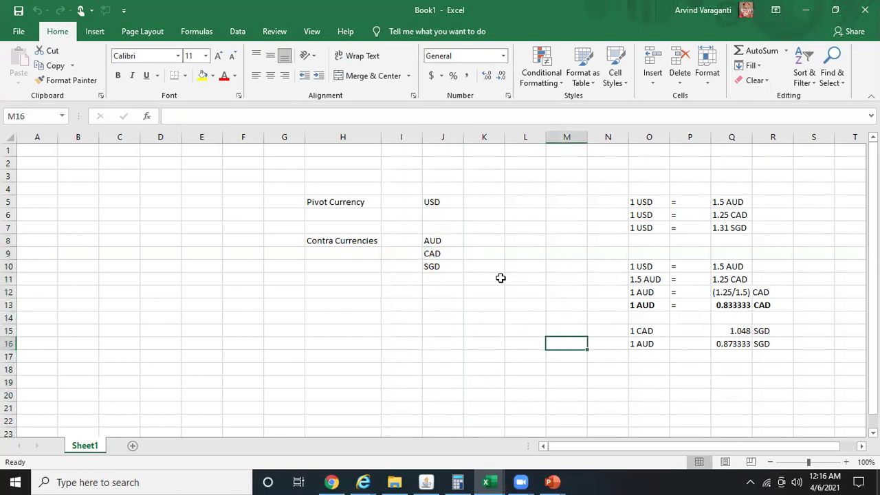